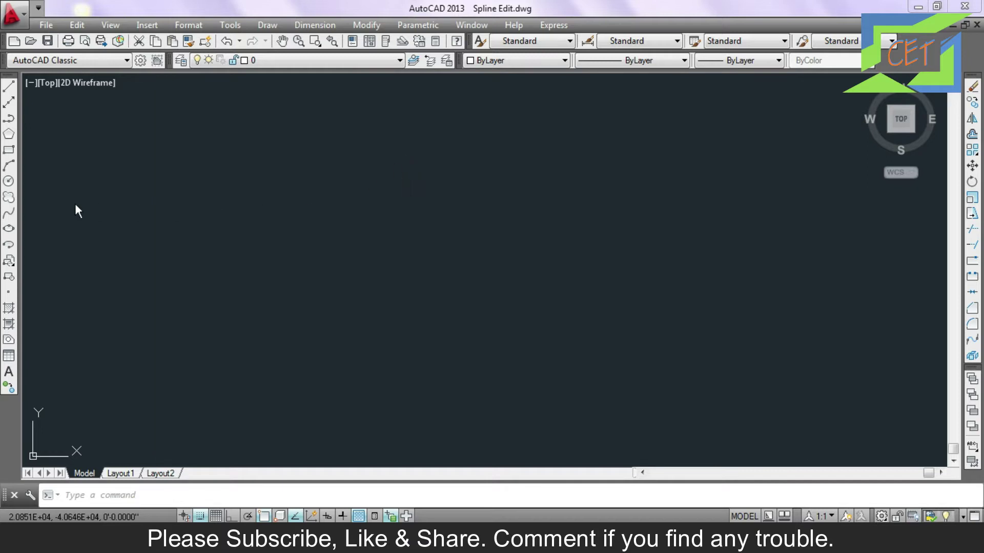
Draw a five-point wavy spline with two peaks and a dip between them
left_click(9, 212)
left_click(264, 274)
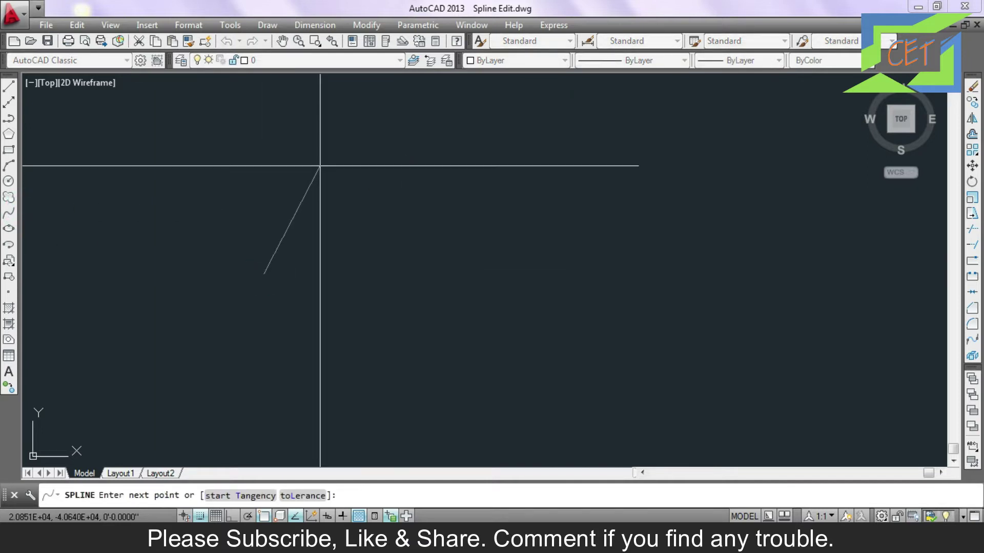
left_click(315, 165)
left_click(407, 267)
left_click(490, 162)
left_click(592, 258)
key("Return")
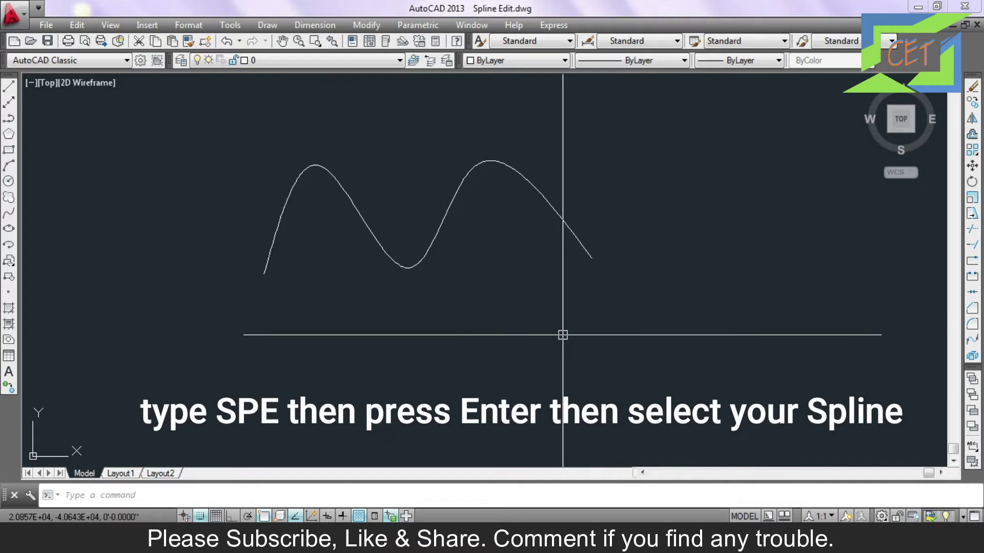
Run SPLINEDIT (SPE) on the wavy spline to list its options, then exit
type("SPE")
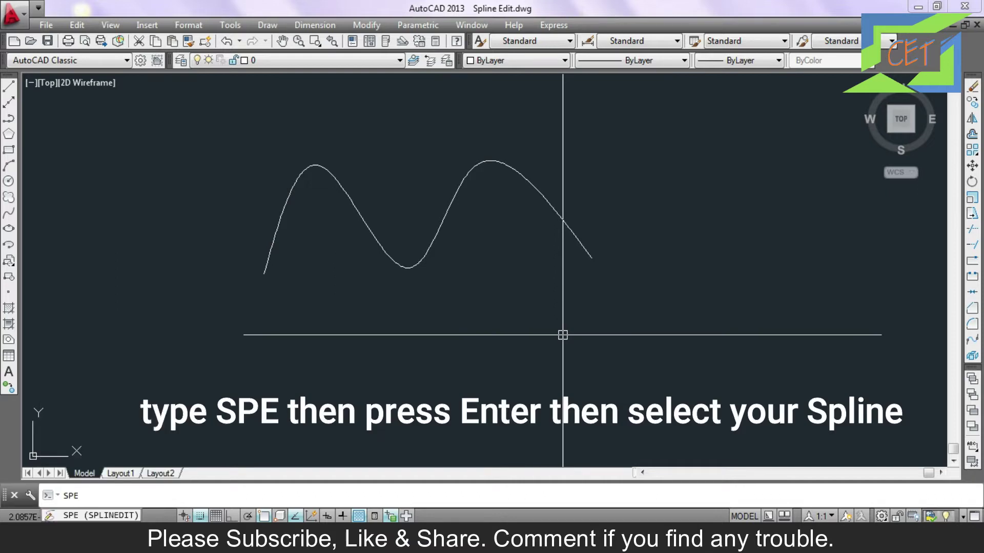
key("Return")
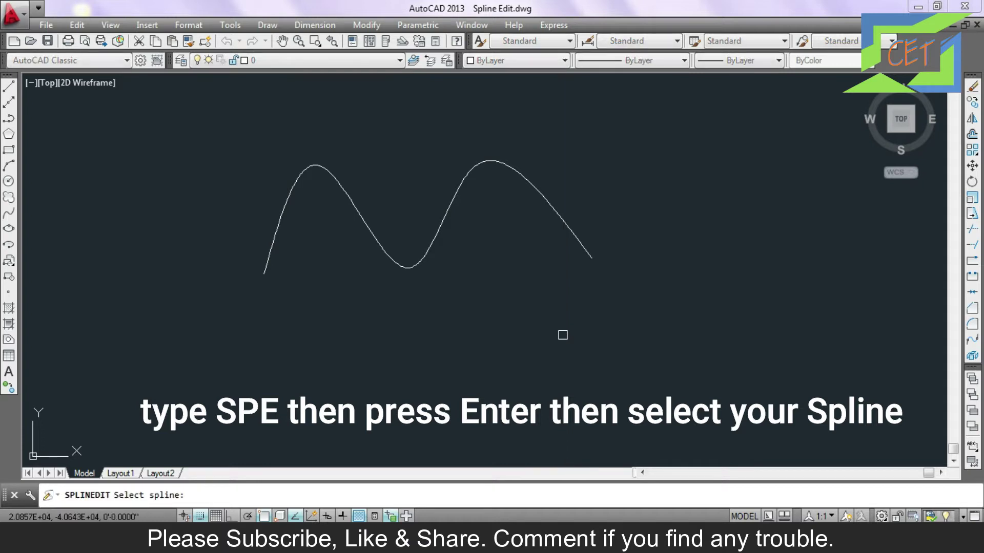
left_click(432, 242)
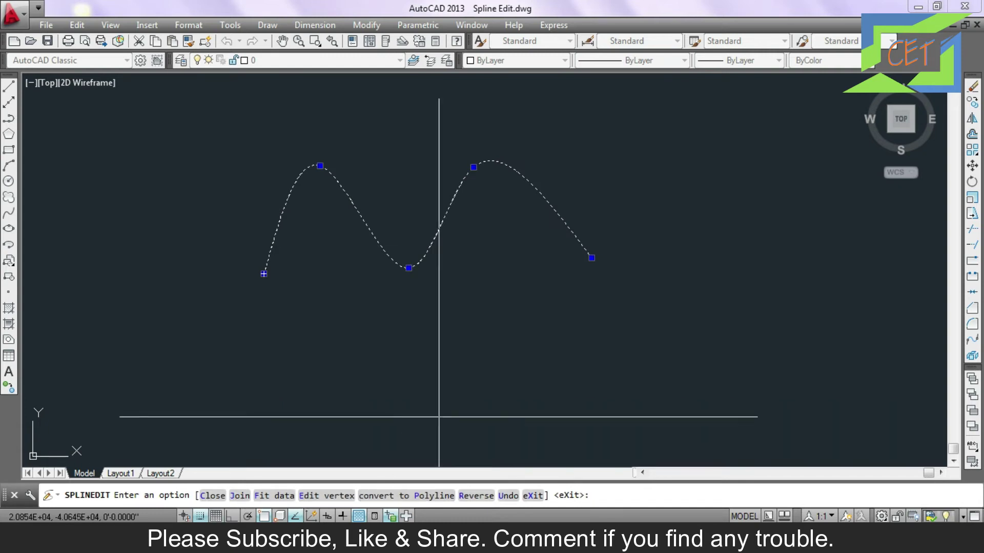
key("Return")
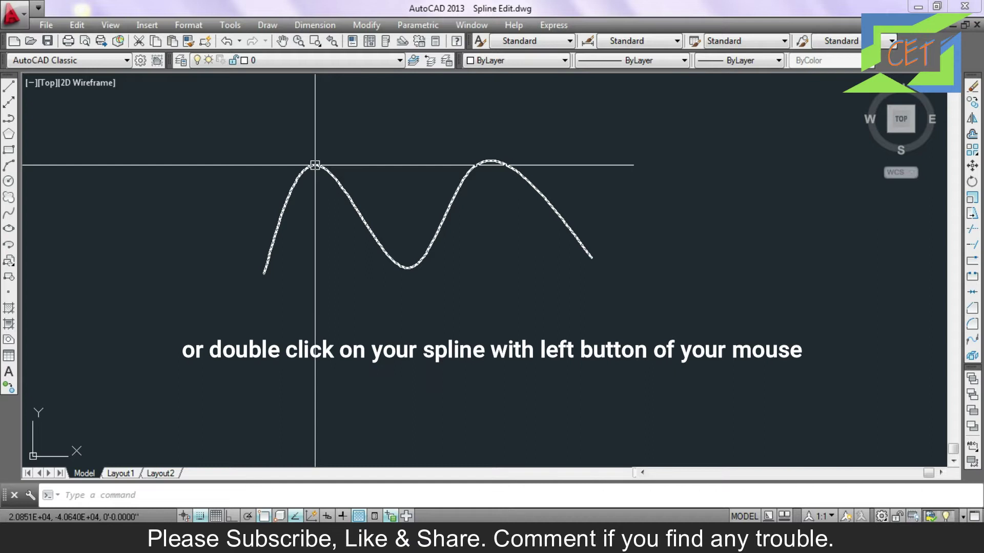
Edit the wavy spline, closing it into a loop and then reopening it
left_click(319, 166)
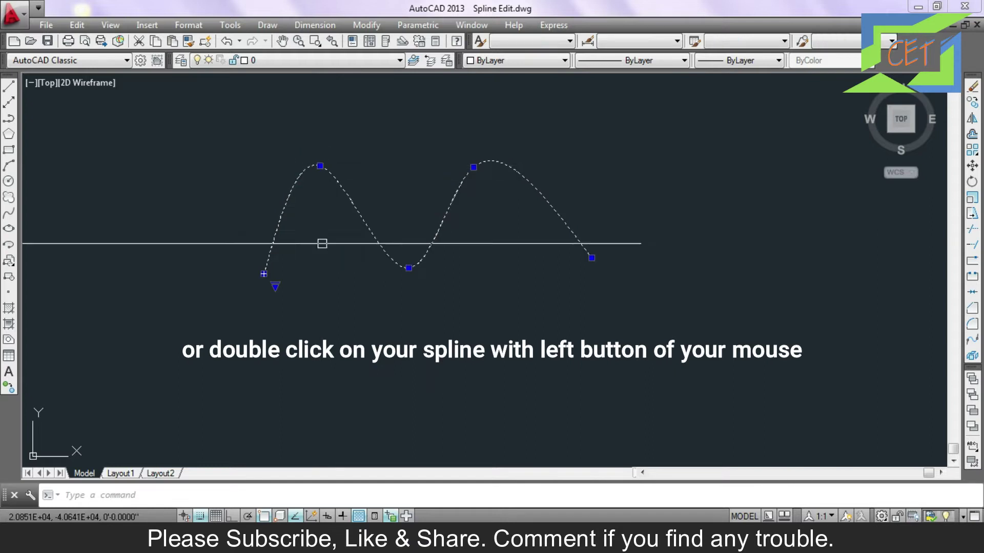
double_click(384, 251)
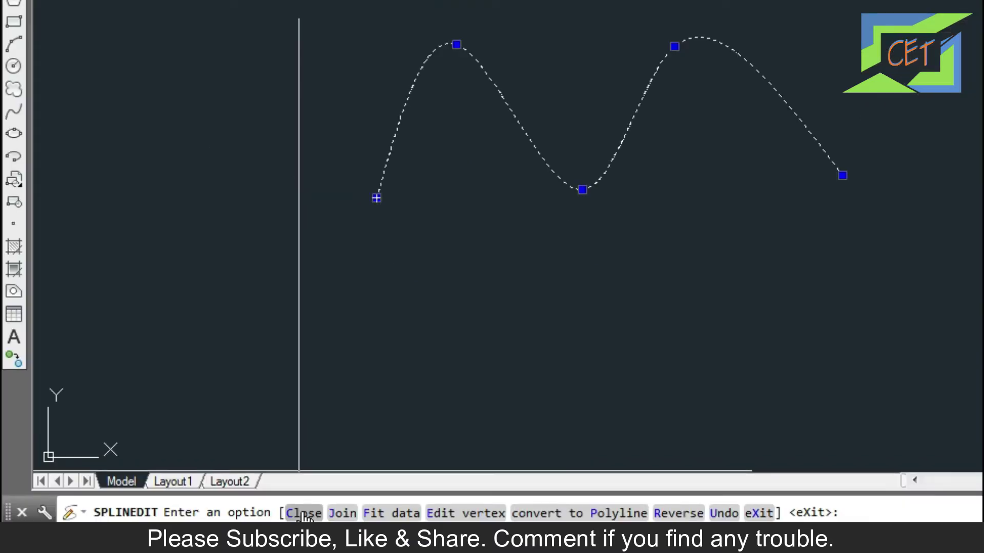
left_click(305, 514)
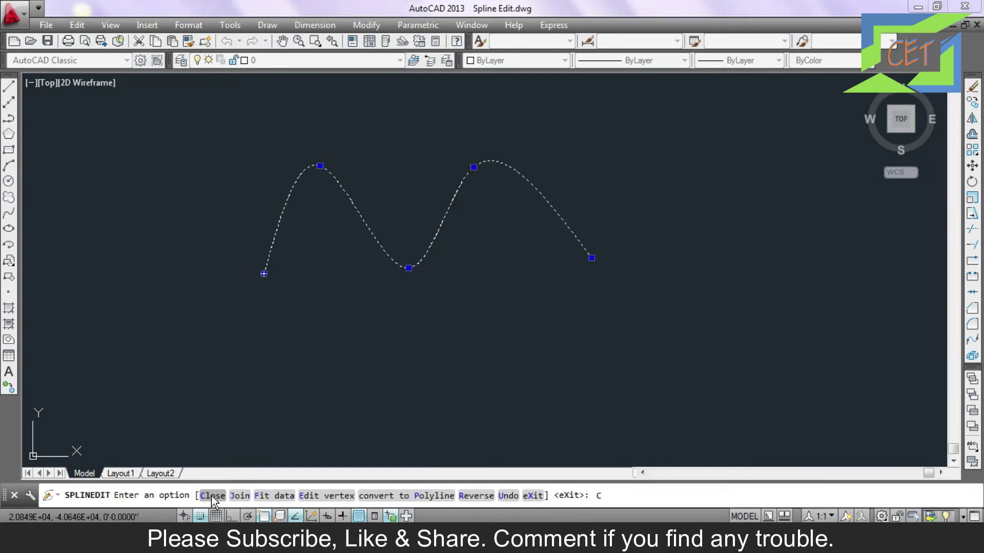
key("Return")
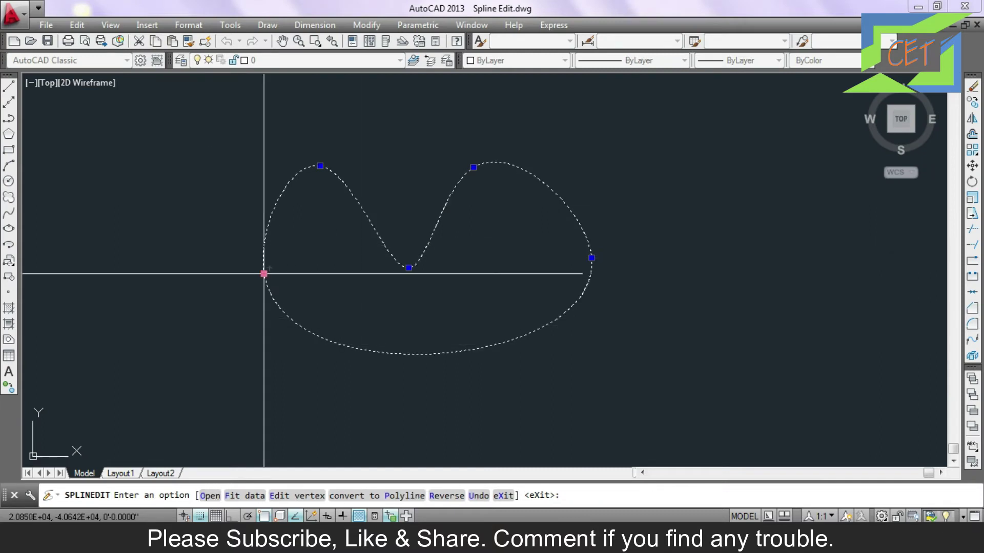
left_click(210, 496)
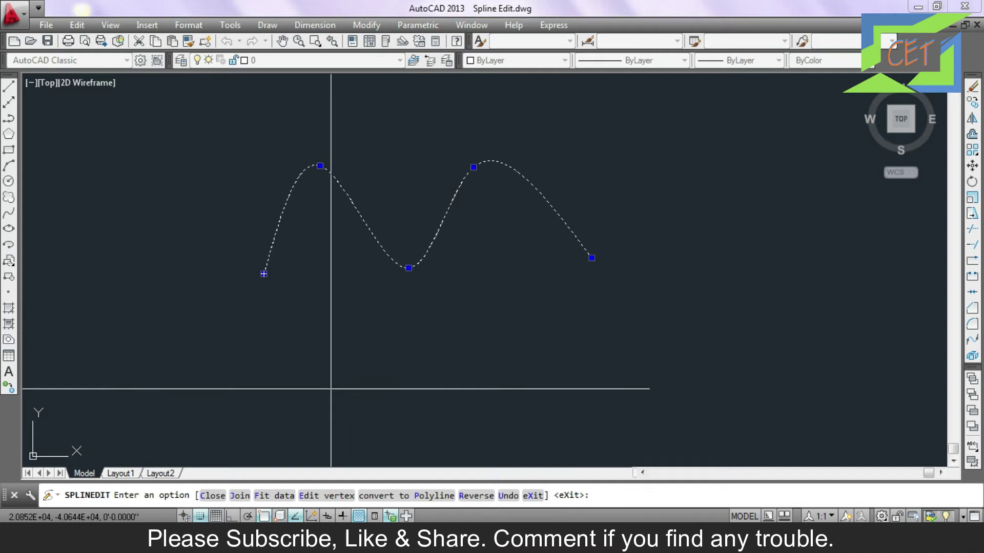
Draw a second arched spline from the wavy spline's right end, with one peak
key("Return")
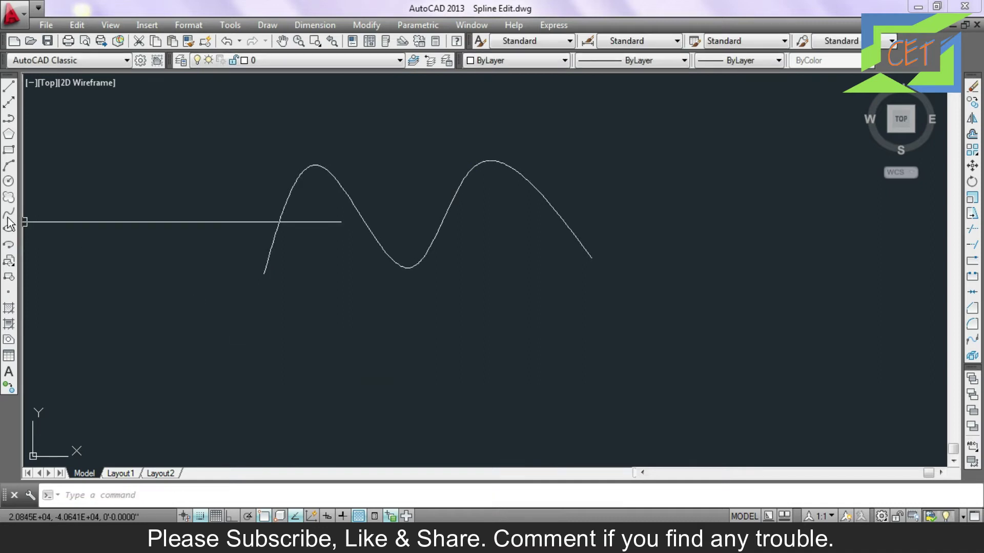
left_click(9, 212)
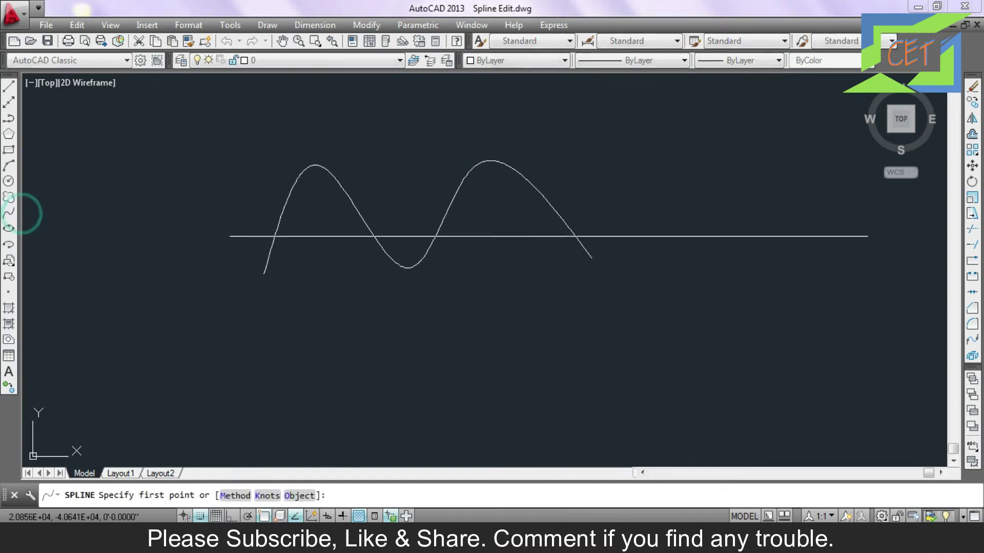
left_click(592, 258)
left_click(655, 167)
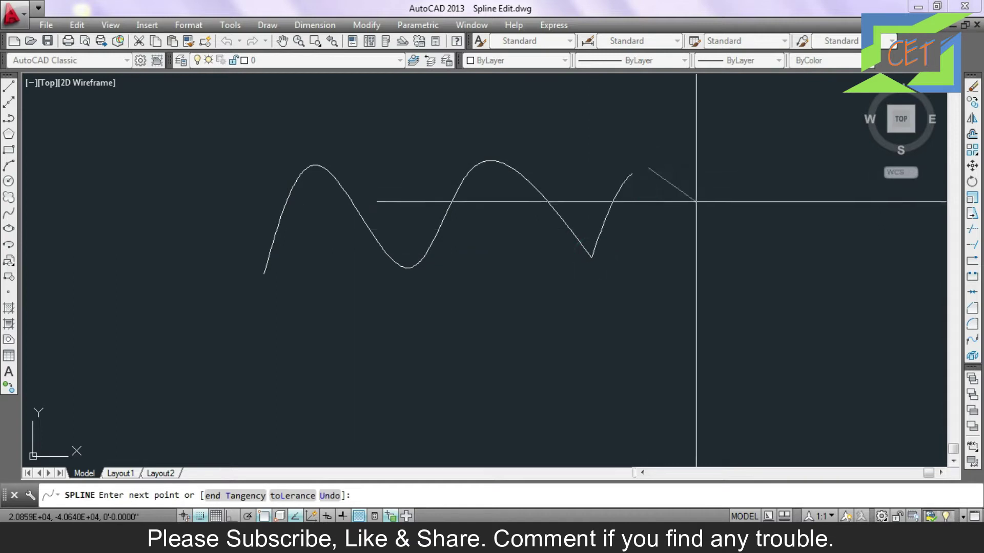
left_click(763, 273)
key("Return")
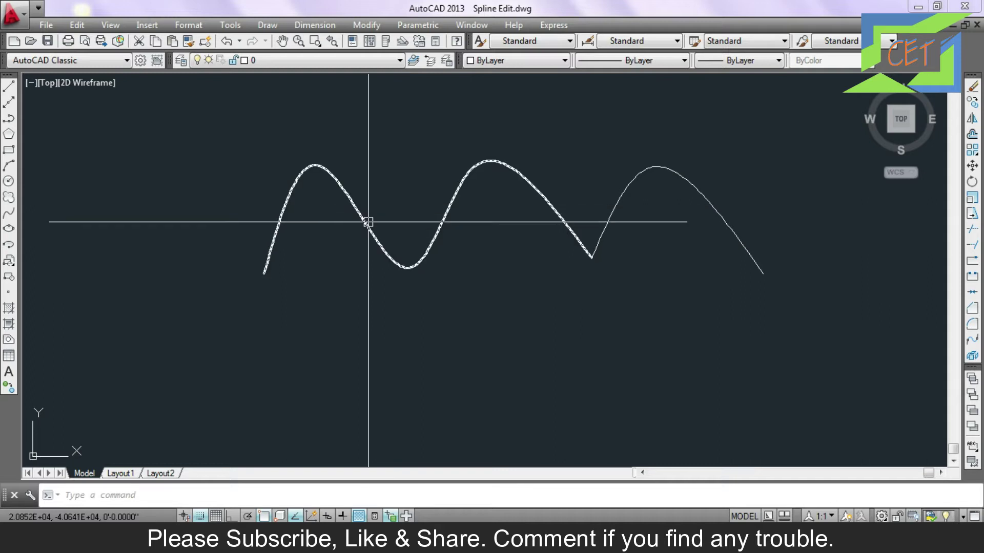
Join the left wavy spline and the right arch into one three-arch spline
double_click(366, 223)
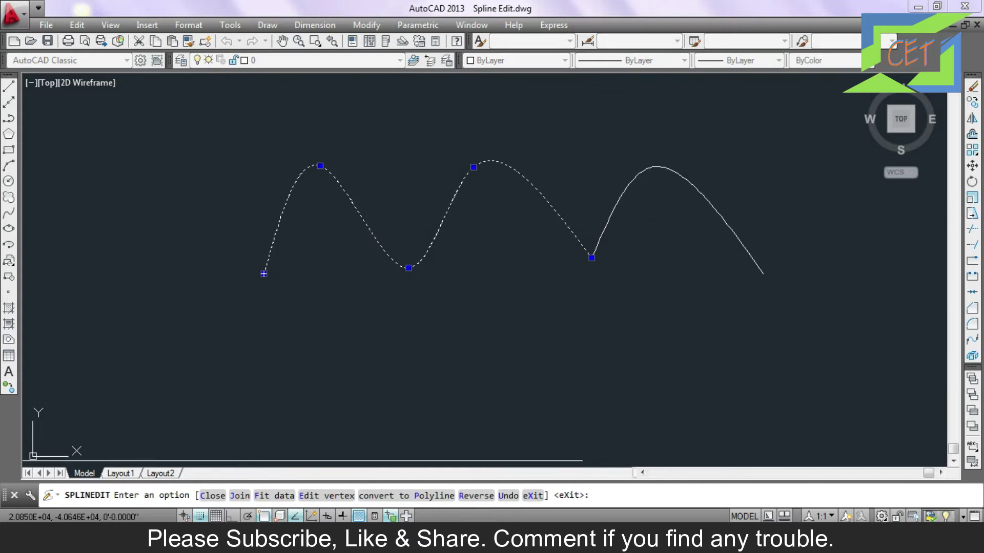
left_click(241, 495)
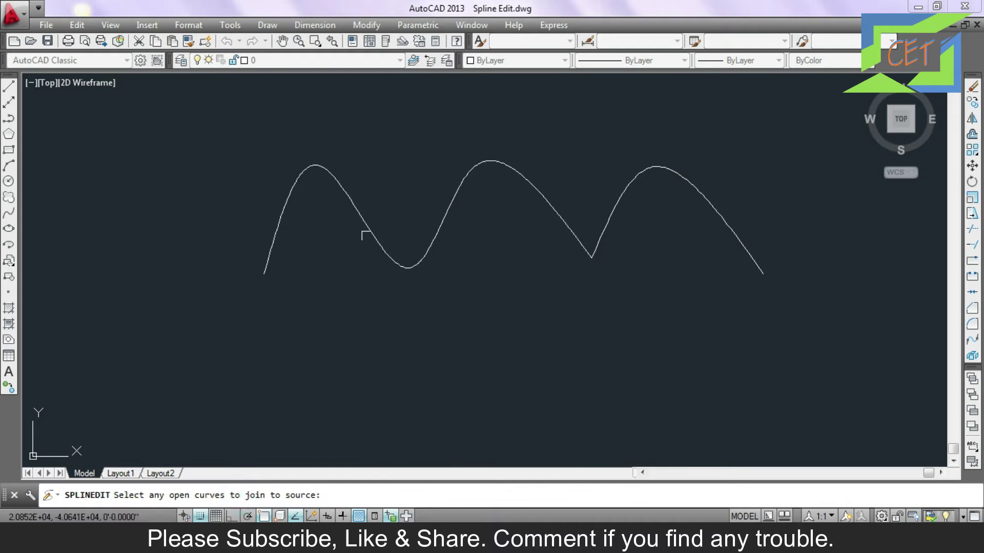
left_click(368, 230)
left_click(618, 197)
key("Return")
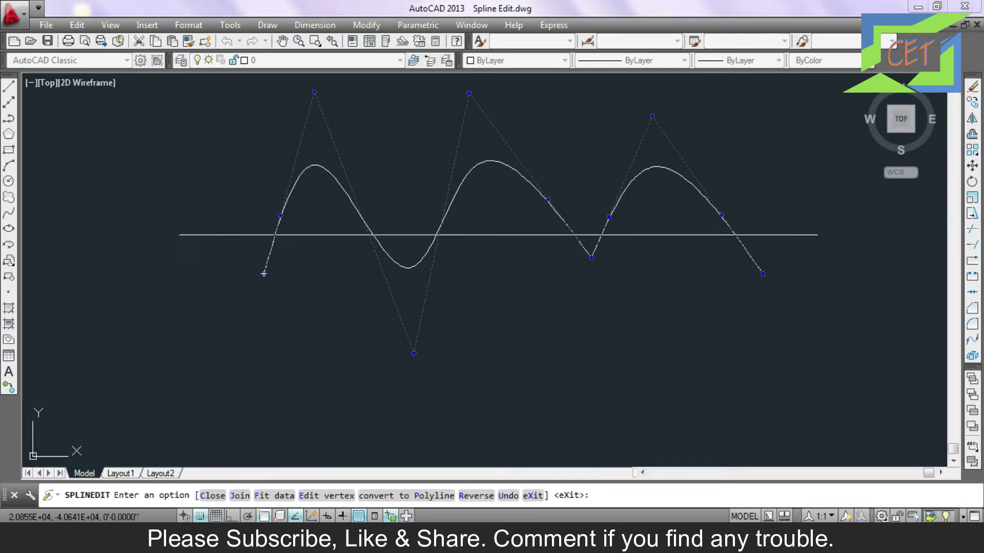
left_click(532, 496)
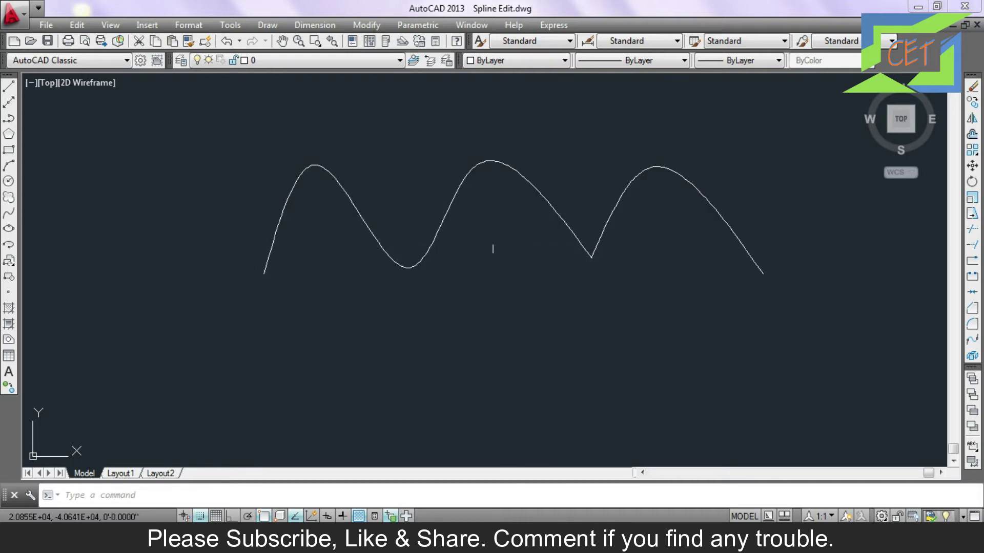
Undo the third arch and reopen SPLINEDIT on the two-peaked spline
key("ctrl+z")
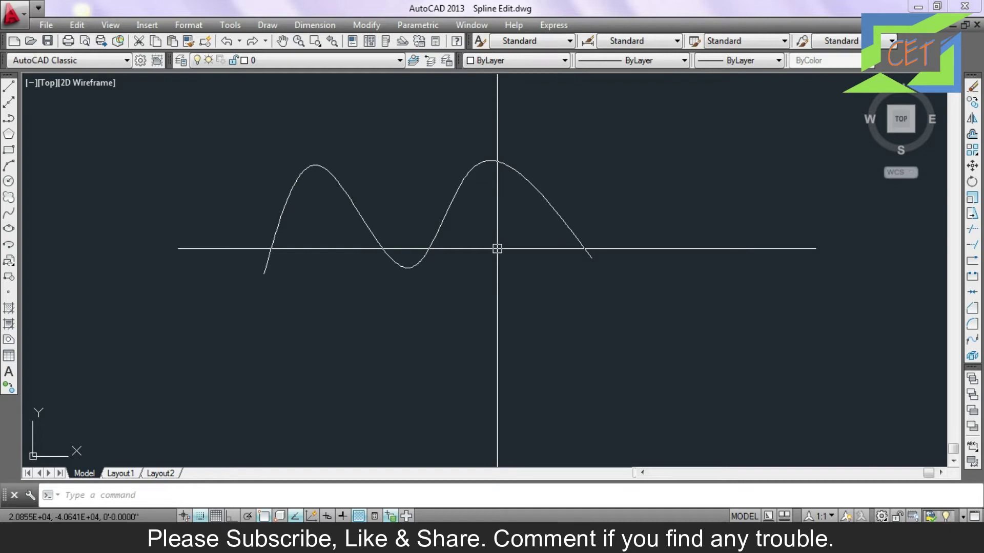
double_click(445, 209)
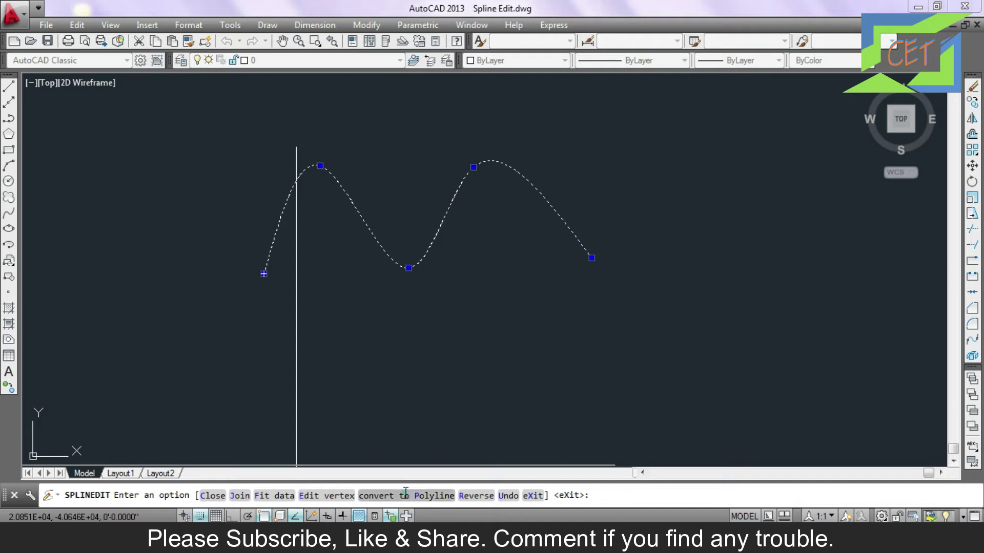
Convert the spline to a polyline with precision 1 and select it to inspect its vertices
left_click(405, 494)
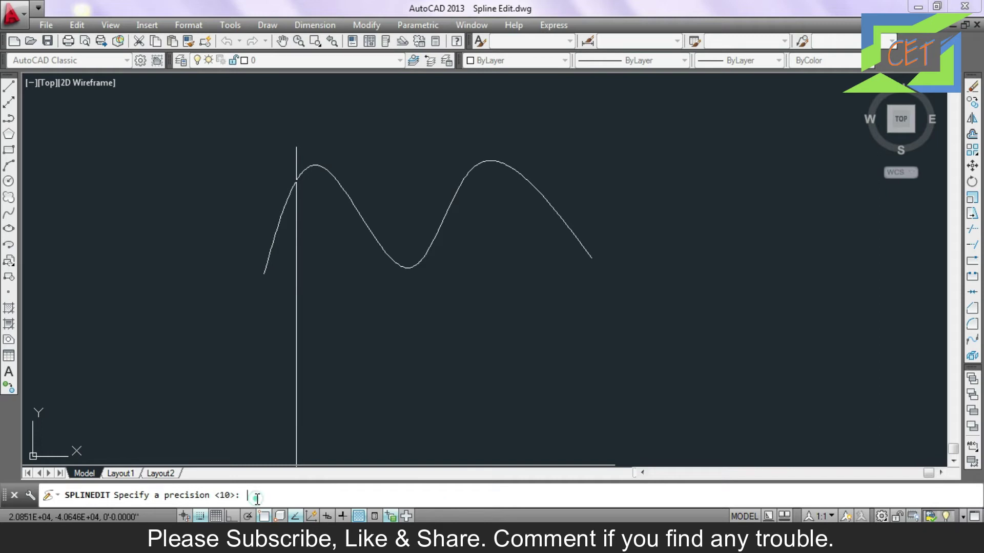
type("1")
key("Return")
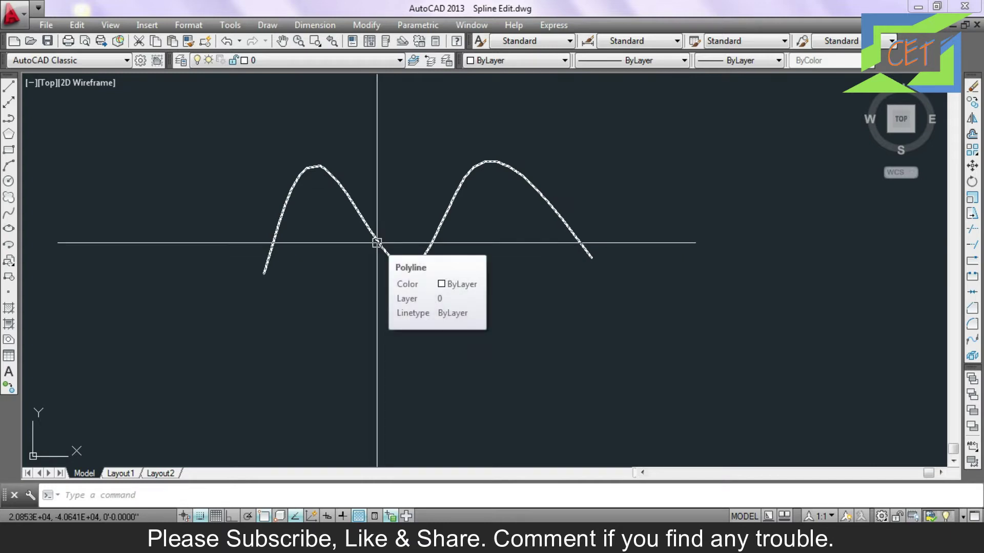
left_click(377, 242)
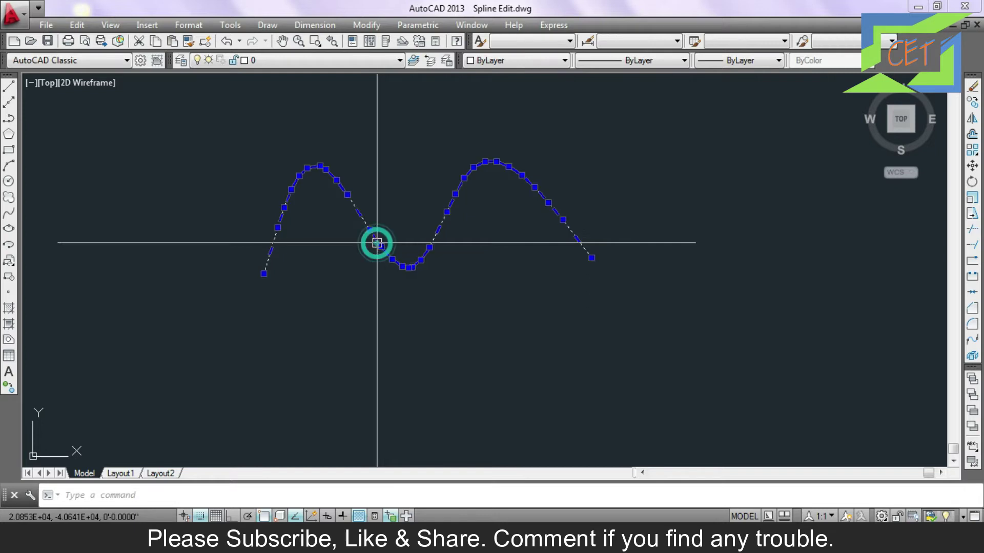
Zoom and pan until the whole two-hump curve fits on screen
scroll(333, 180, "up", 5)
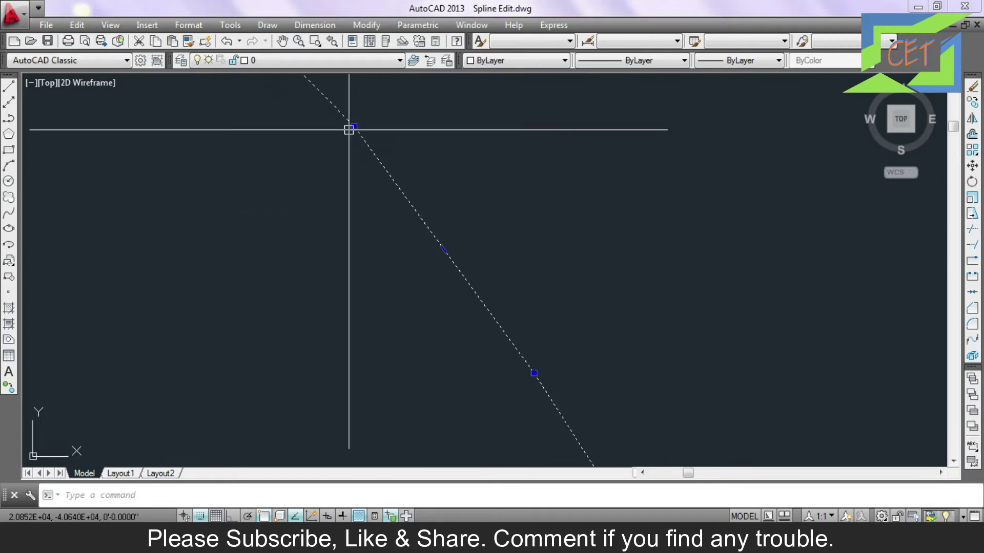
scroll(344, 157, "down", 5)
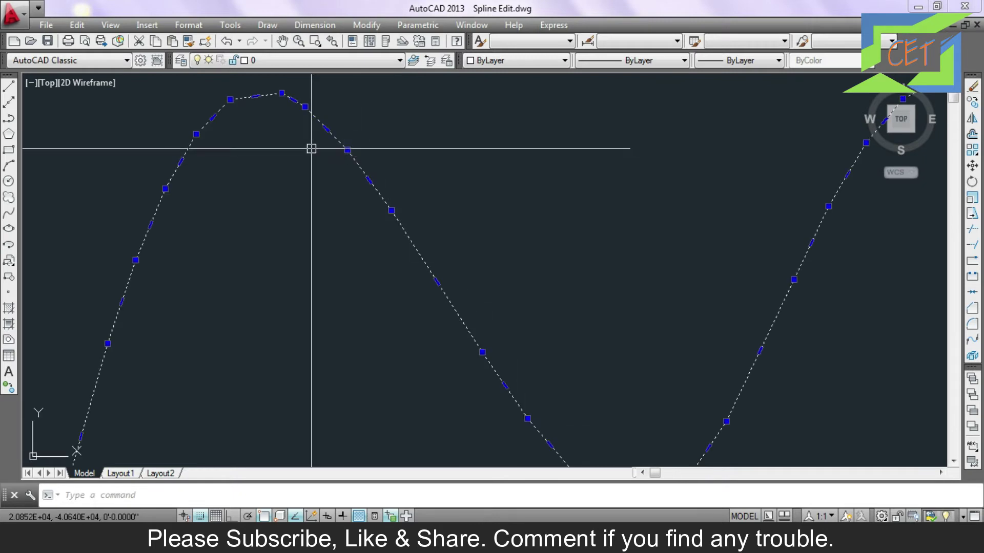
scroll(224, 83, "up", 5)
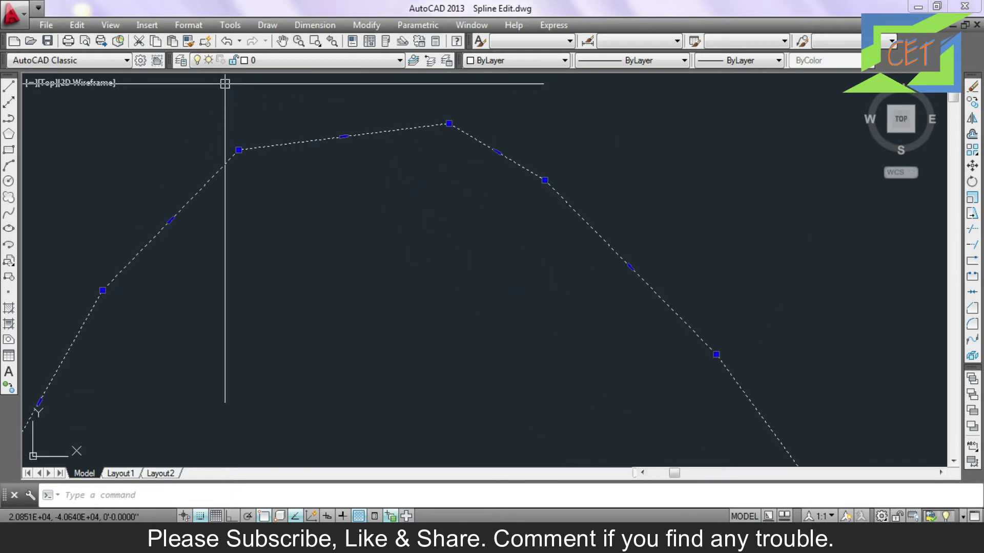
key("Escape")
scroll(225, 83, "down", 5)
scroll(586, 355, "up", 5)
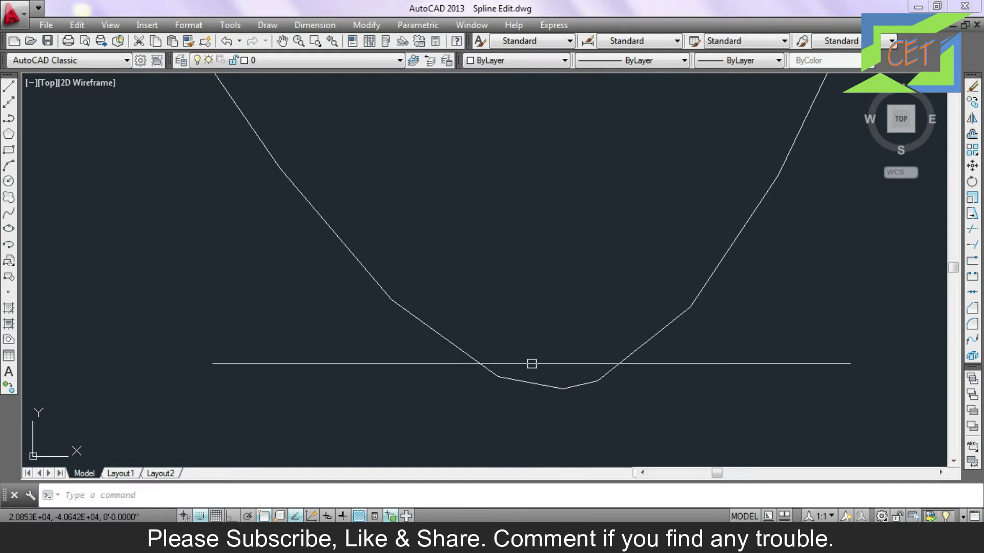
scroll(529, 402, "up", 2)
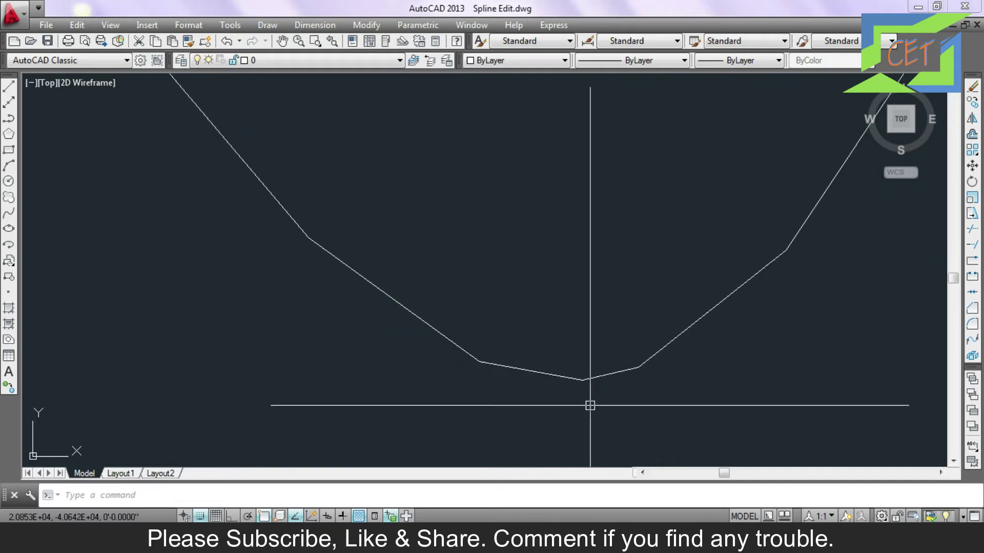
scroll(590, 405, "down", 3)
scroll(590, 402, "down", 2)
middle_click_drag(589, 294, 436, 254)
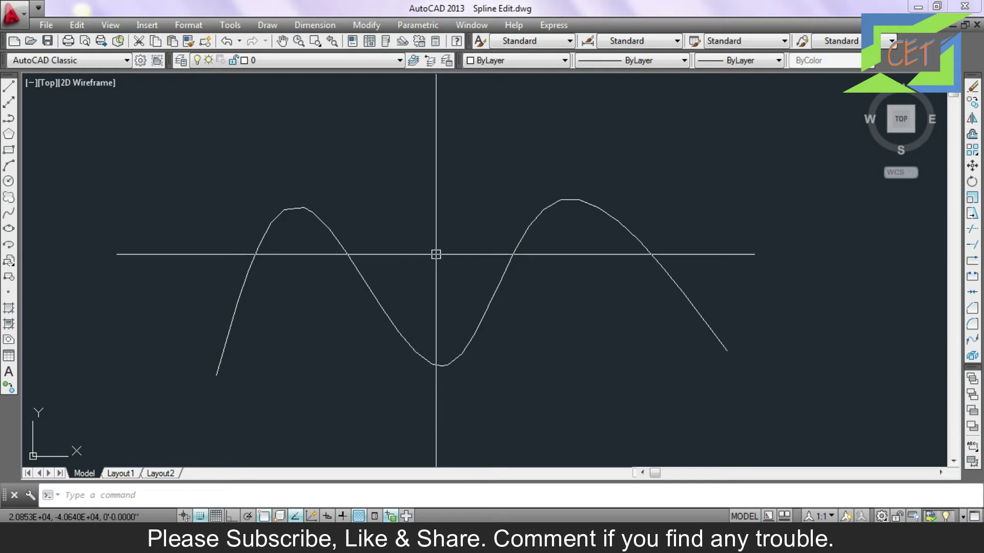
scroll(435, 254, "up", 1)
scroll(436, 254, "up", 2)
scroll(436, 254, "up", 1)
scroll(435, 254, "up", 1)
scroll(435, 254, "down", 3)
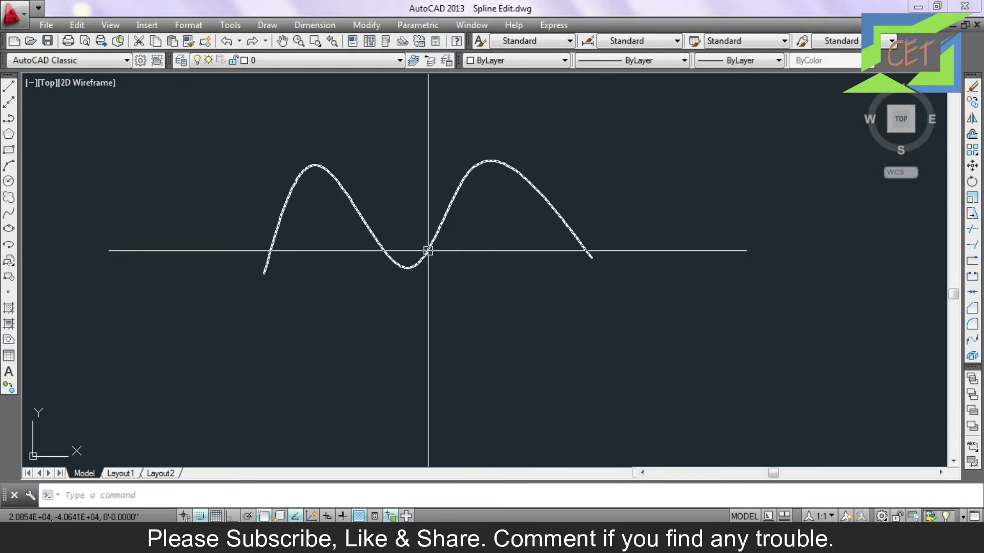
Open SPLINEDIT on the two-hump spline and reverse its direction twice, restoring the original
double_click(428, 251)
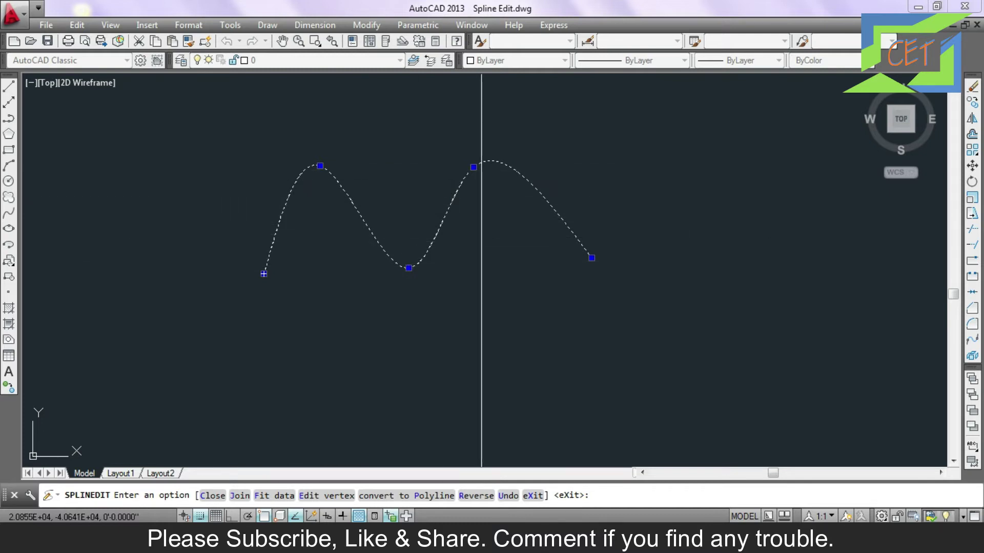
left_click(476, 495)
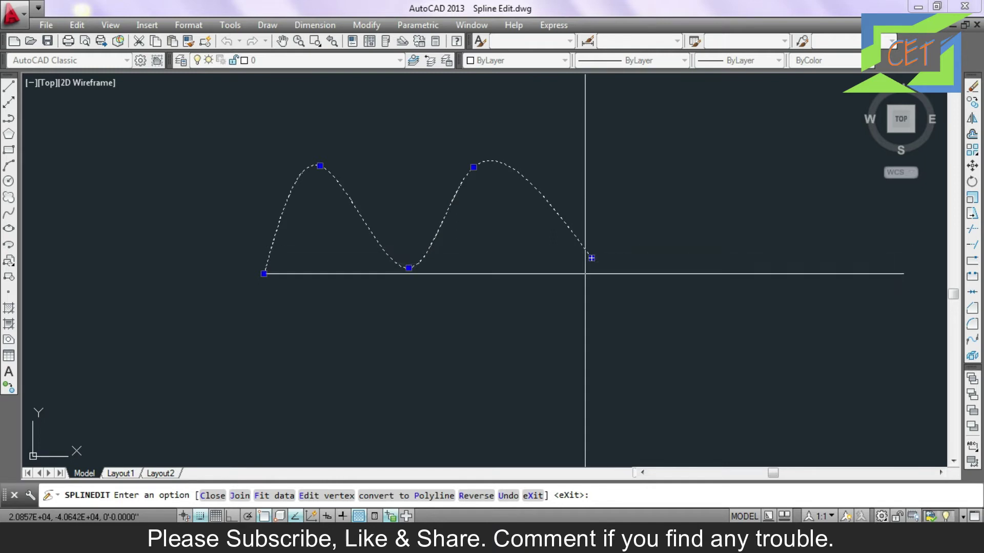
left_click(476, 496)
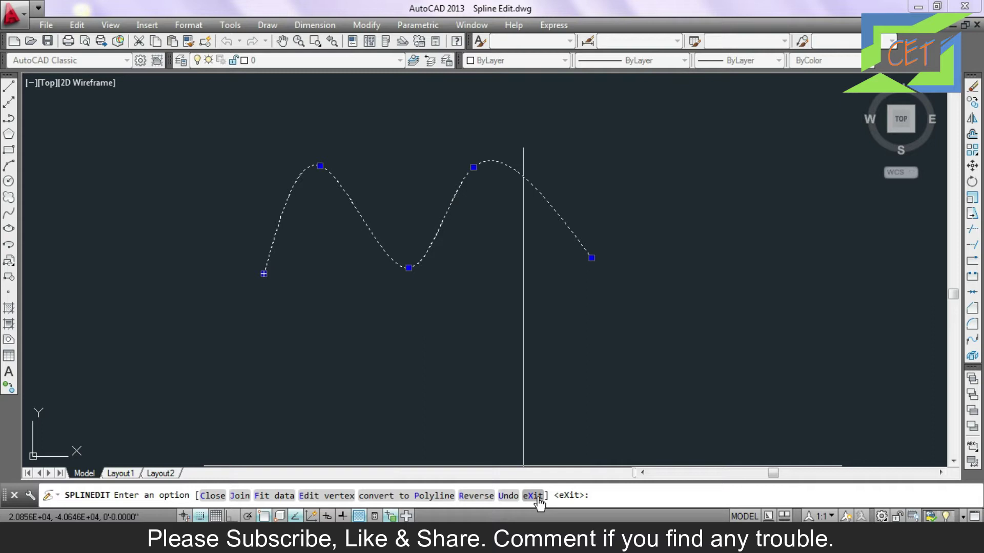
Show the spline's Fit data editing options
left_click(274, 497)
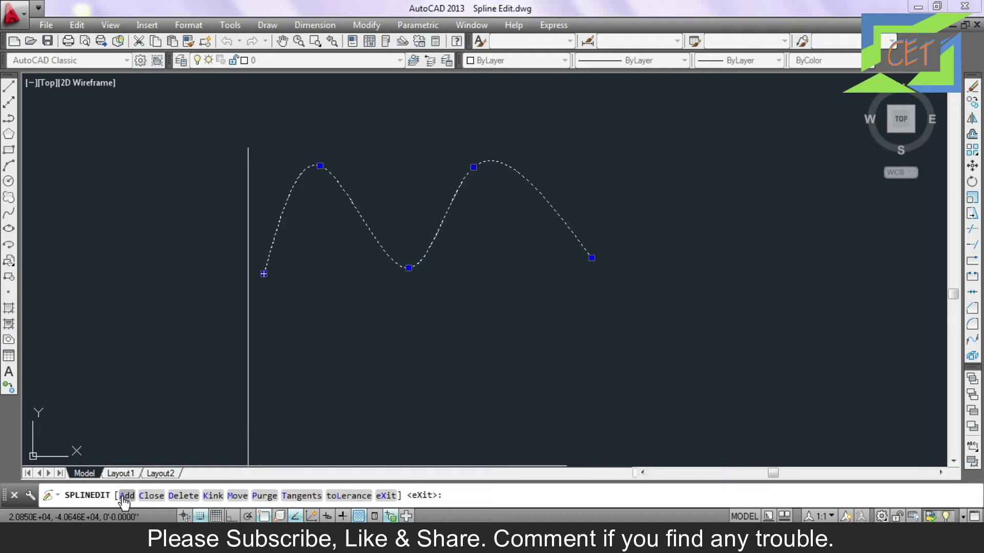
Add six fit points after the start point, up the left rising stretch toward the first peak
left_click(123, 496)
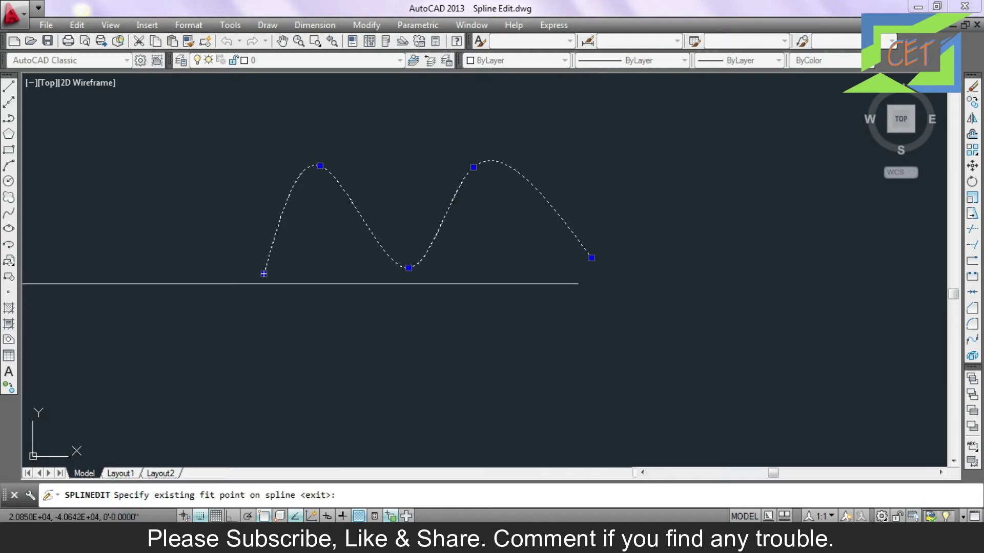
left_click(264, 273)
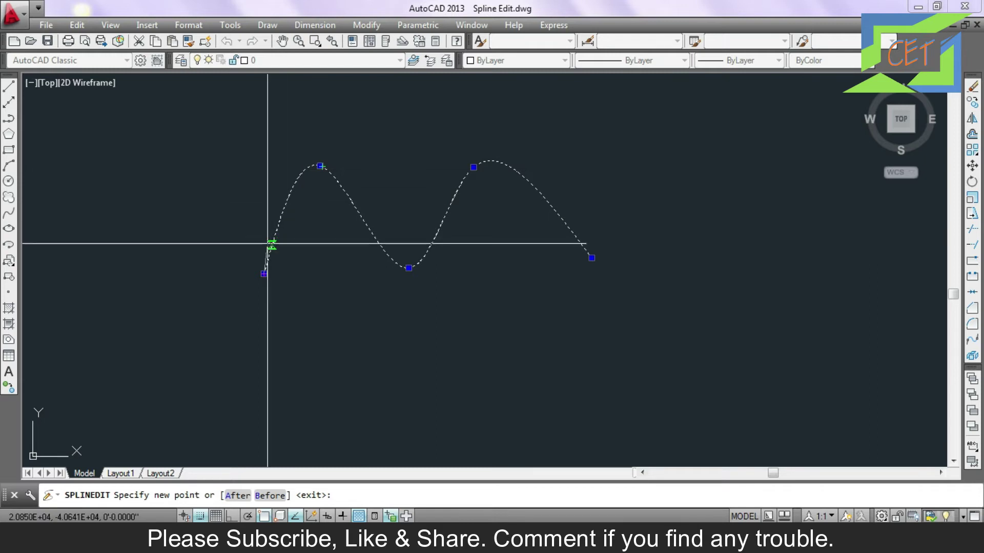
left_click(272, 244)
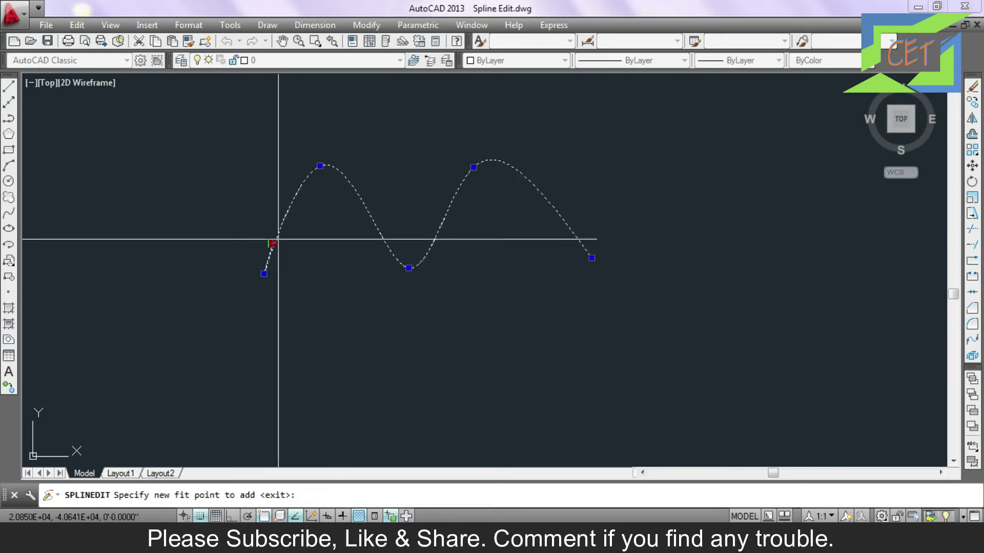
left_click(282, 222)
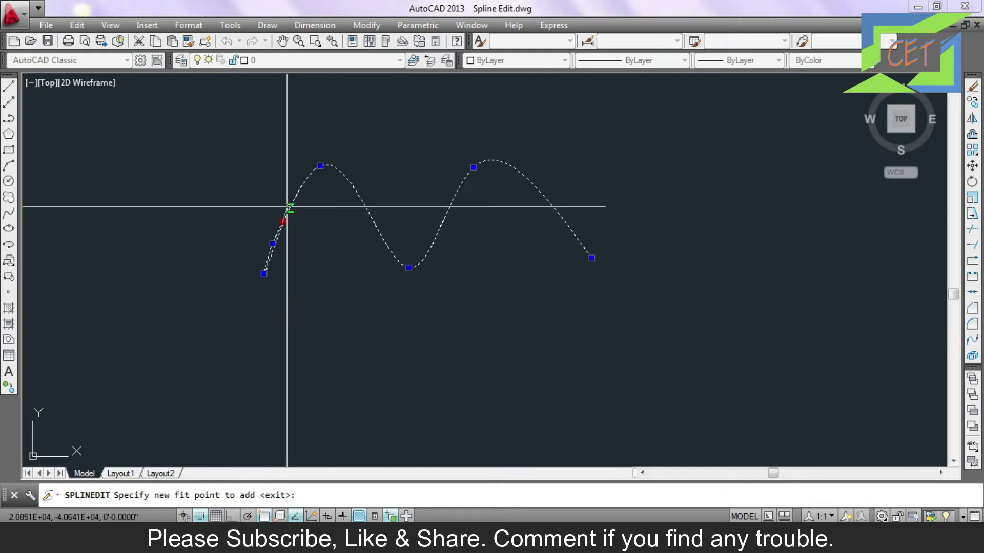
left_click(294, 200)
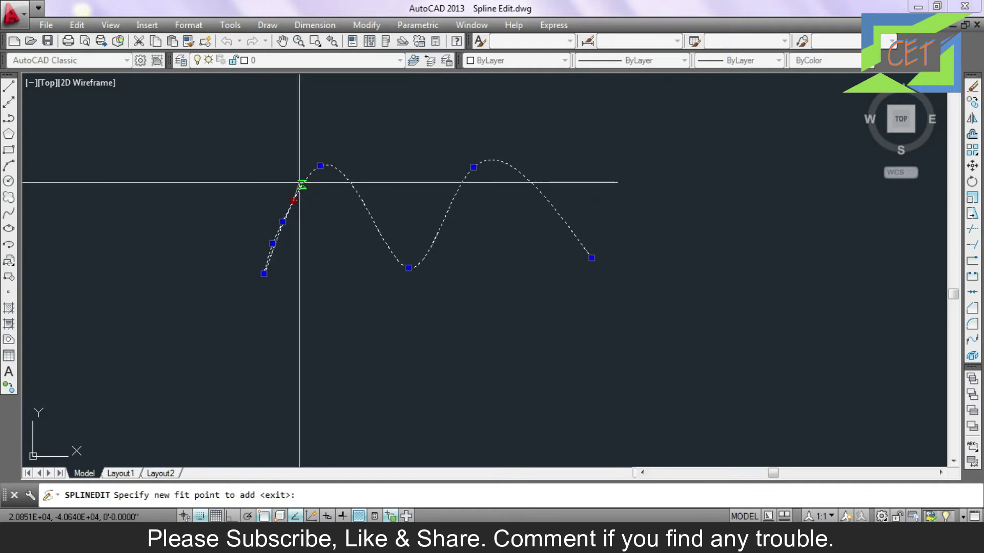
left_click(303, 183)
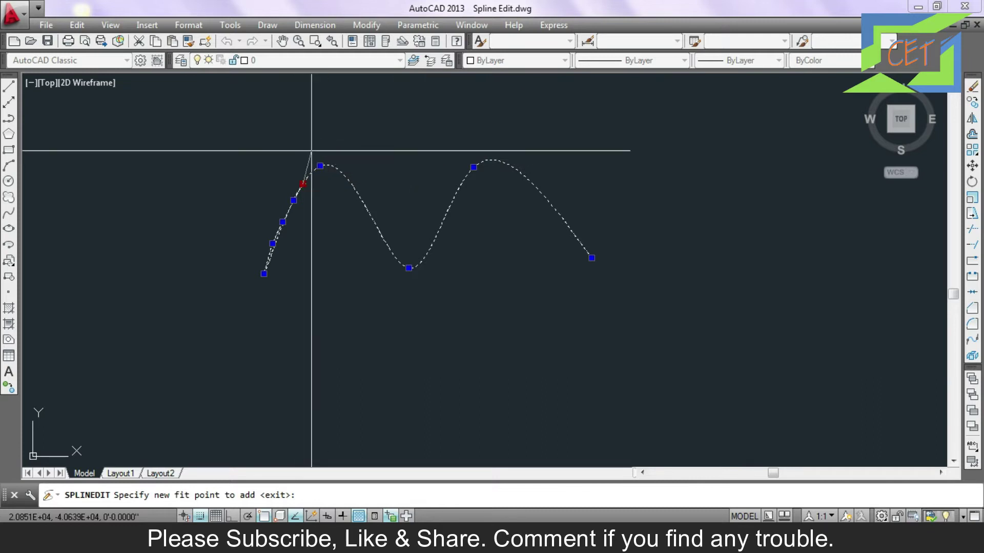
scroll(308, 153, "up", 5)
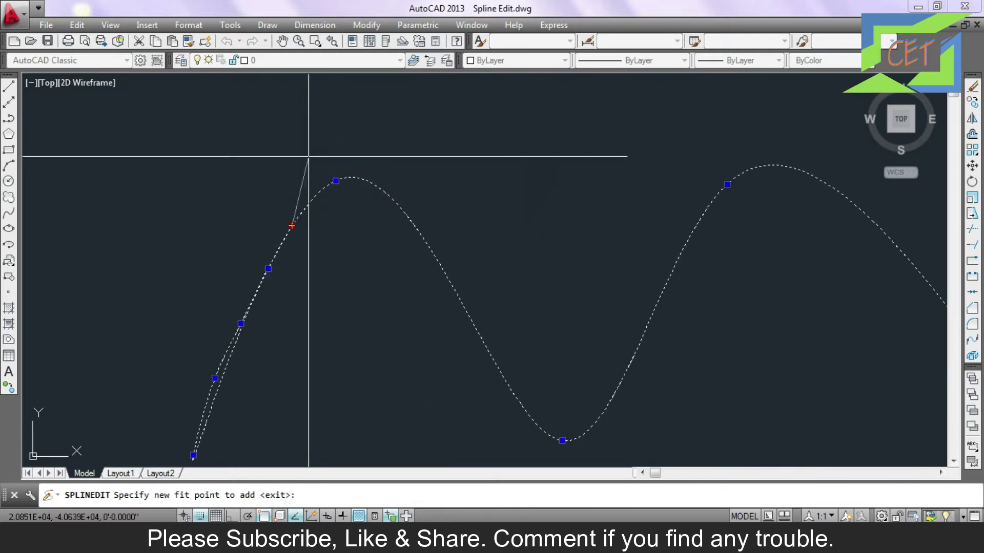
left_click(298, 215)
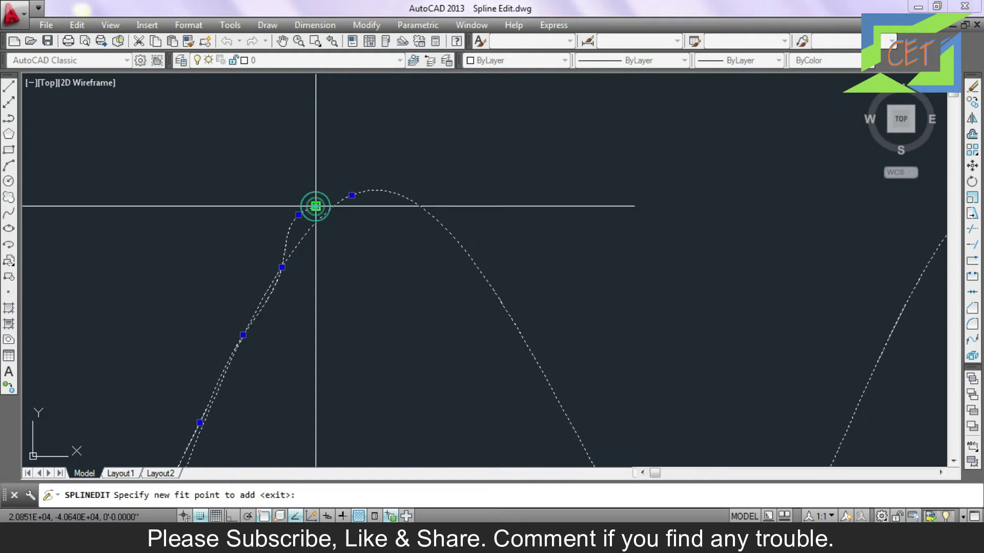
left_click(316, 206)
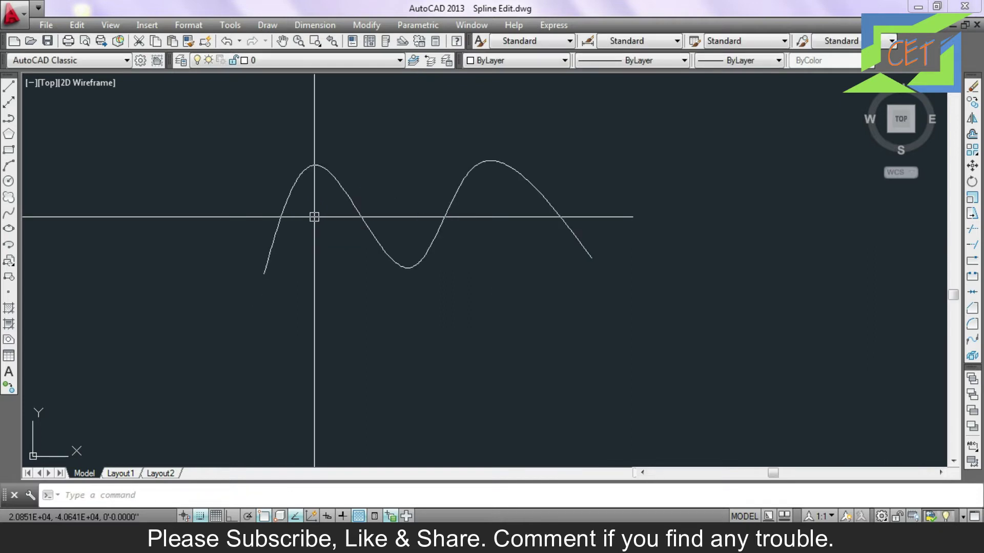
double_click(284, 207)
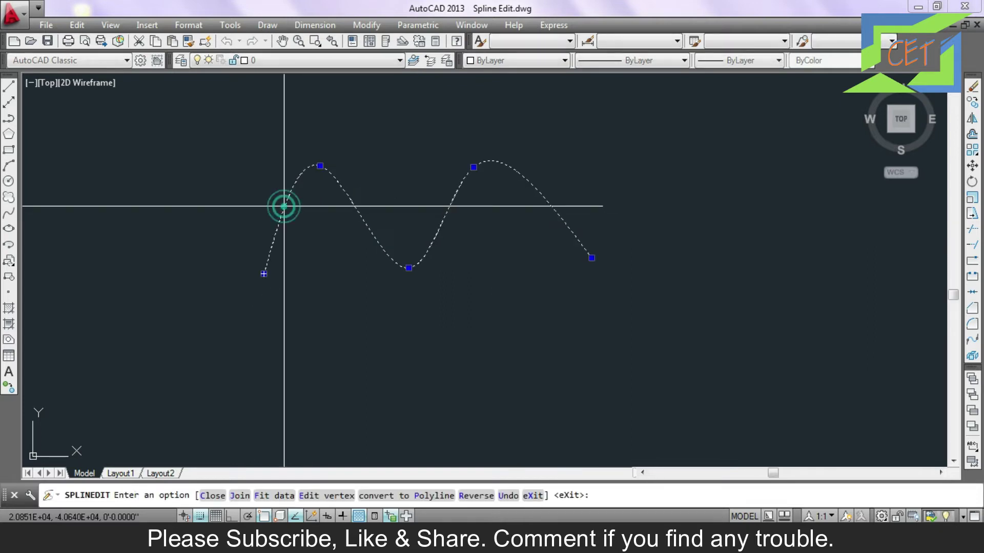
left_click(274, 496)
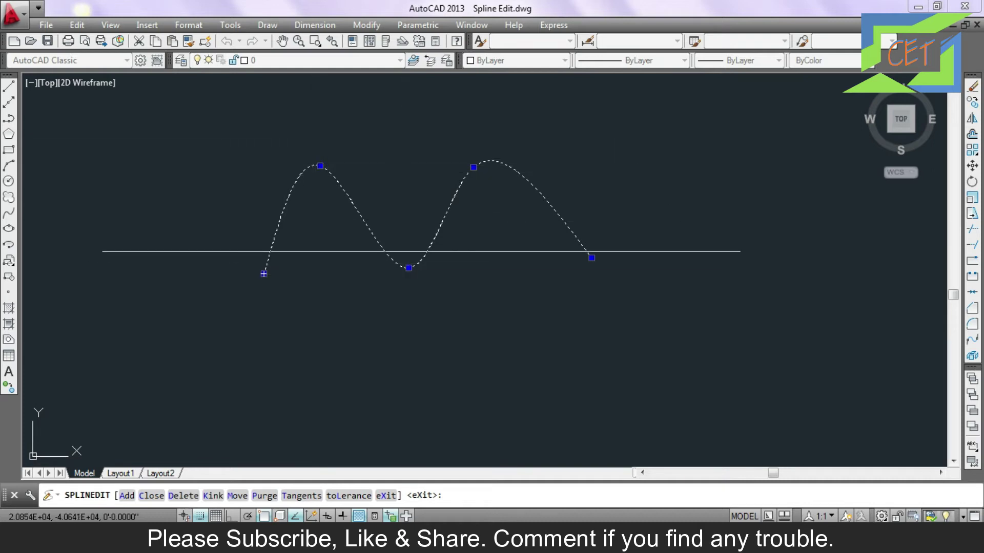
left_click(177, 495)
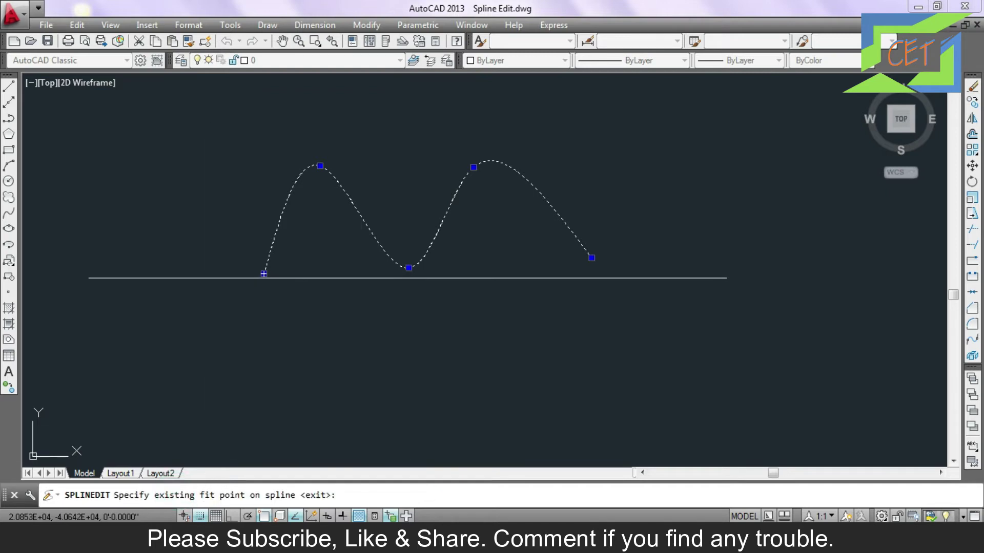
left_click(408, 268)
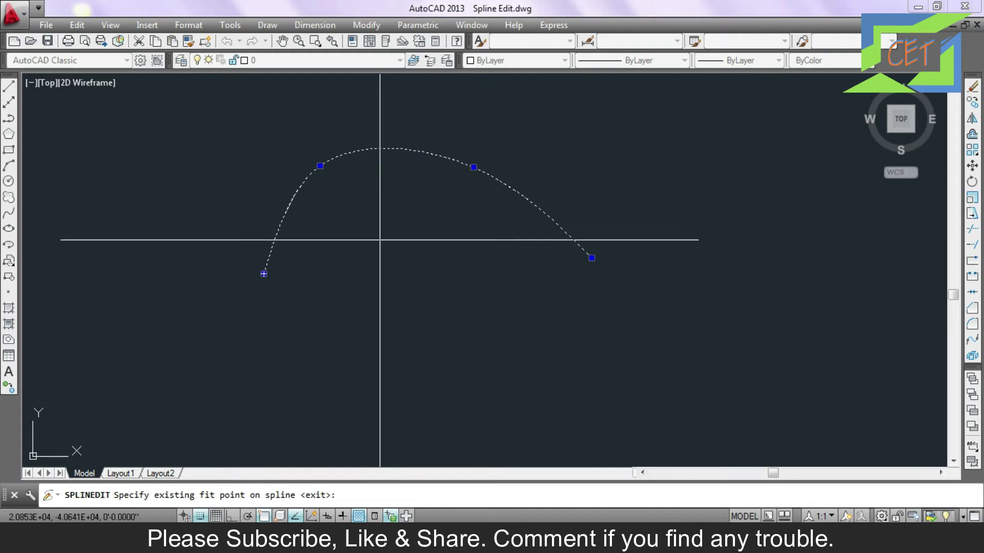
key("Escape")
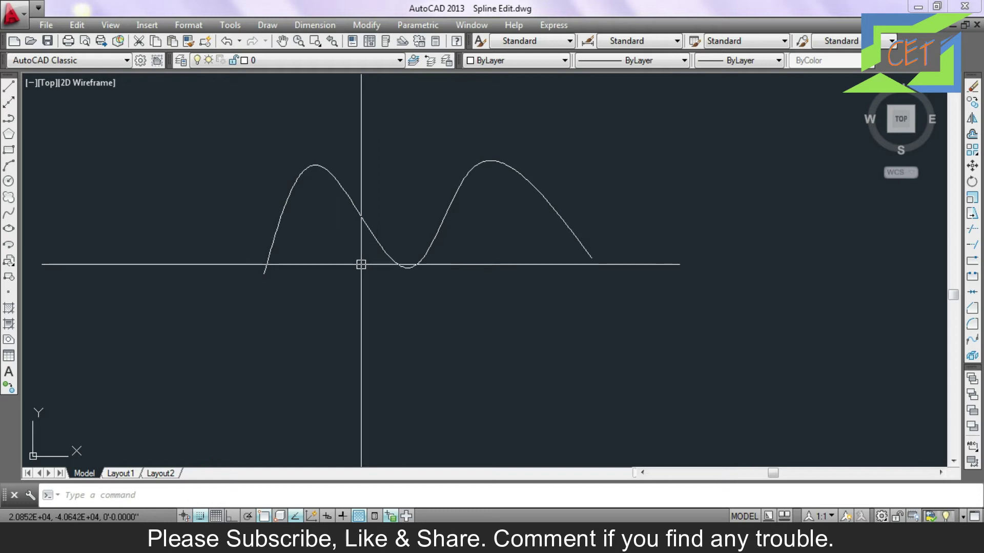
Select the two-hump spline and bring up its SPLINEDIT fit data options
left_click(379, 242)
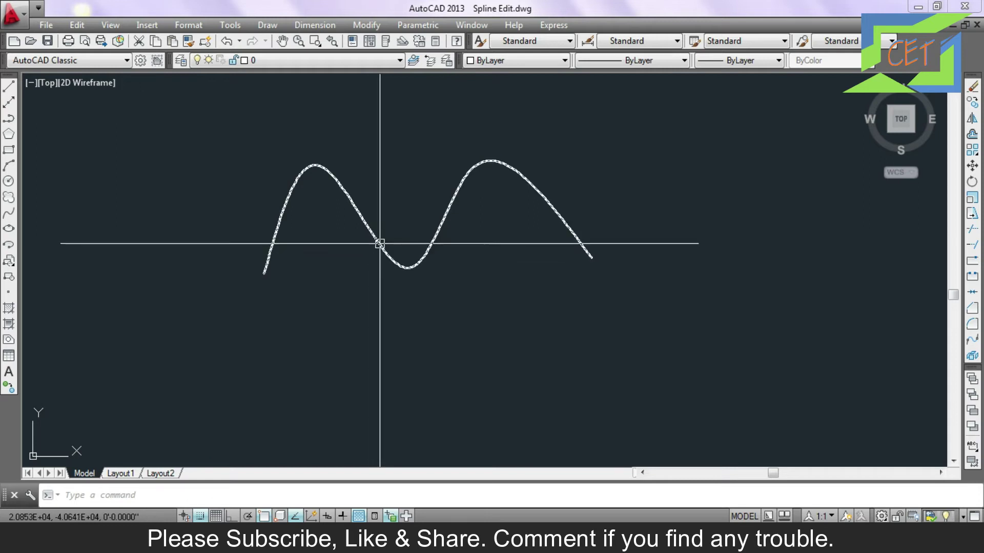
double_click(380, 243)
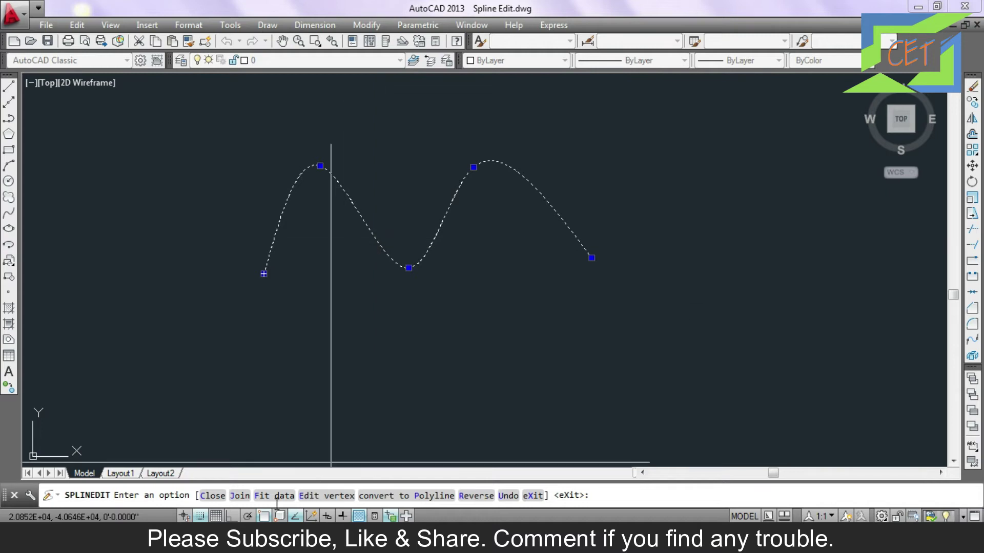
left_click(270, 495)
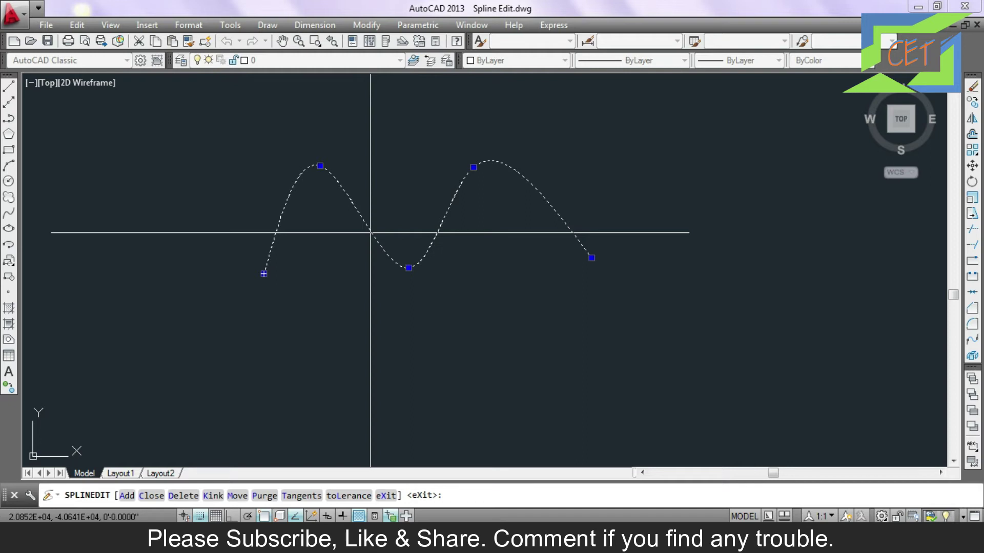
Add kinks at thirteen points along the spline, from its start to near its right end
left_click(213, 496)
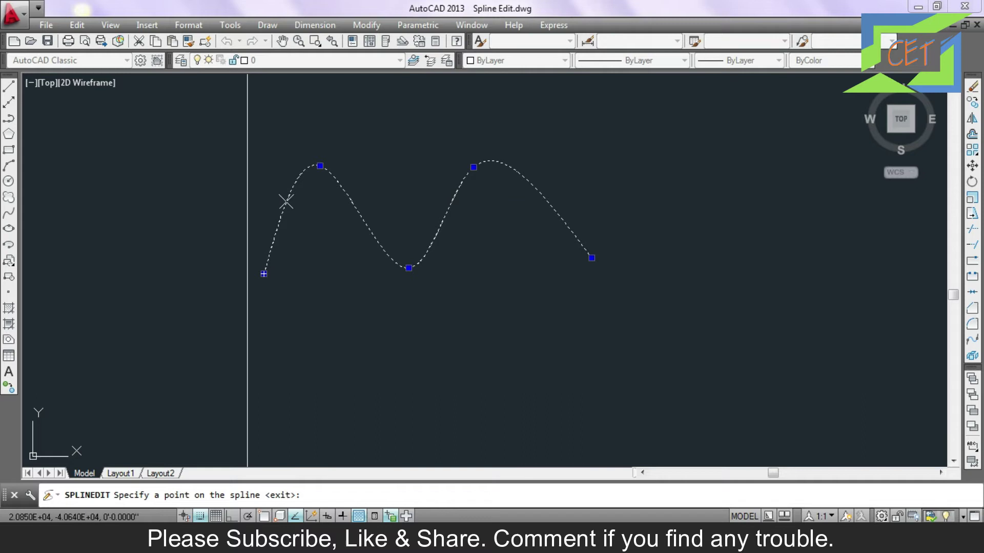
left_click(269, 254)
left_click(277, 229)
left_click(287, 199)
left_click(302, 173)
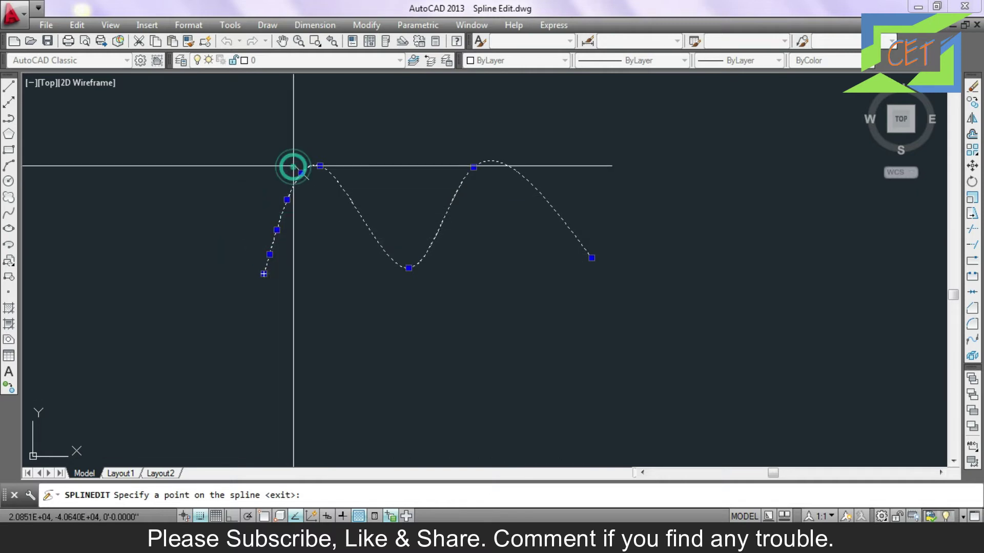
left_click(341, 186)
left_click(359, 212)
left_click(381, 248)
left_click(401, 266)
left_click(443, 220)
left_click(496, 161)
left_click(545, 199)
left_click(562, 219)
left_click(580, 242)
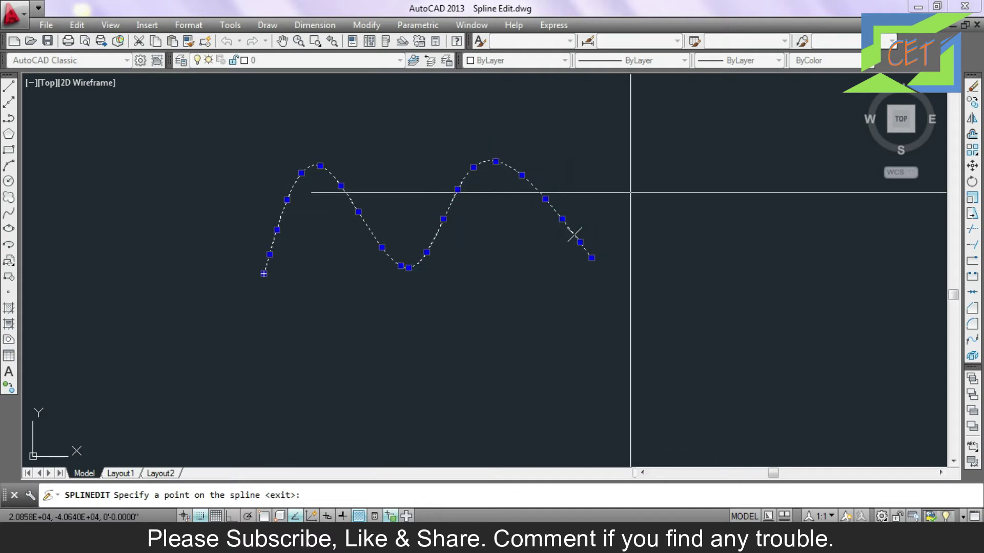
key("Escape")
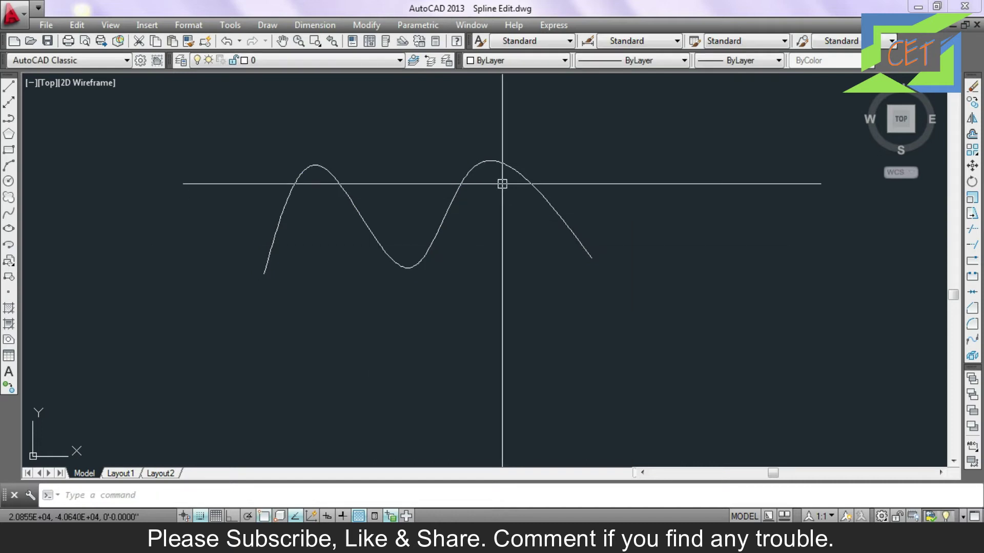
Move the spline's start fit point down to a lower position
double_click(482, 160)
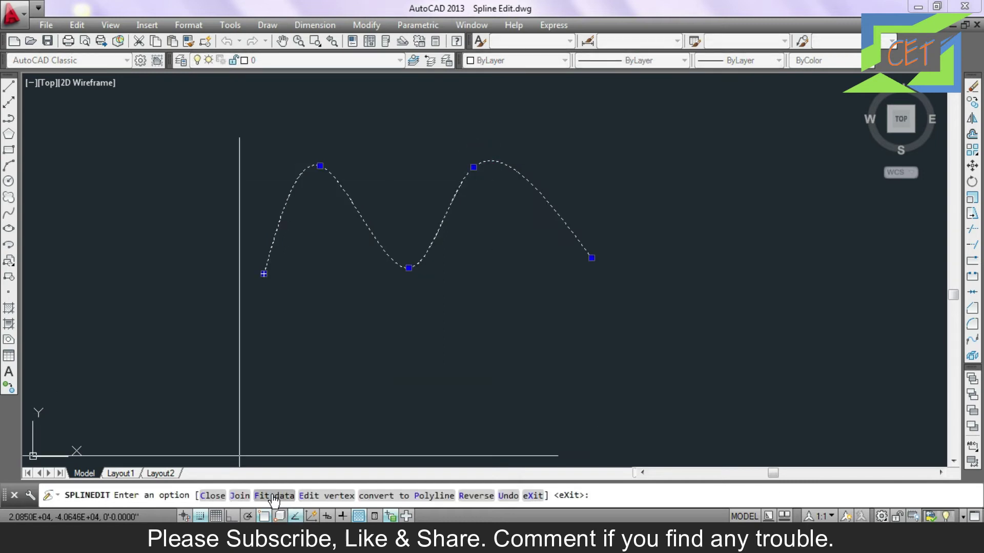
left_click(274, 496)
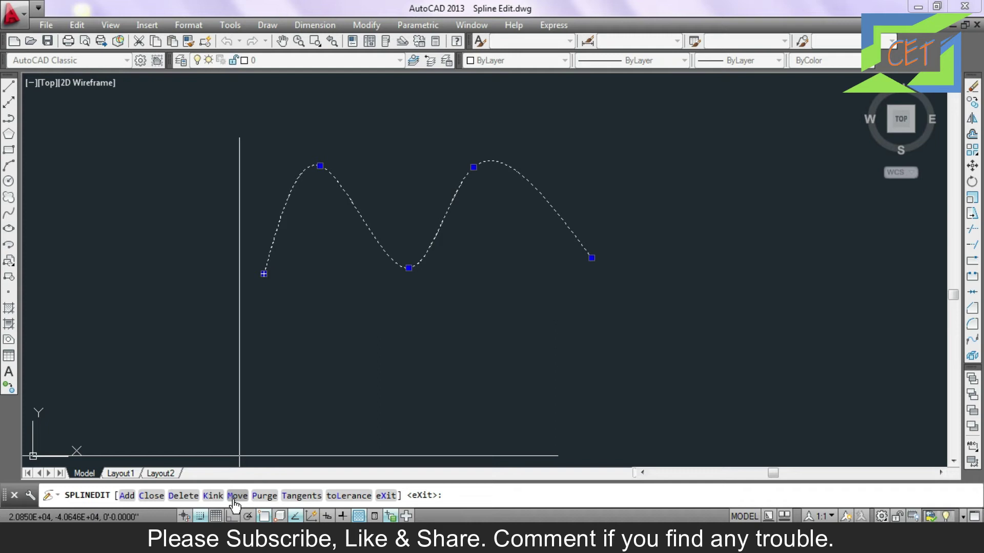
left_click(236, 496)
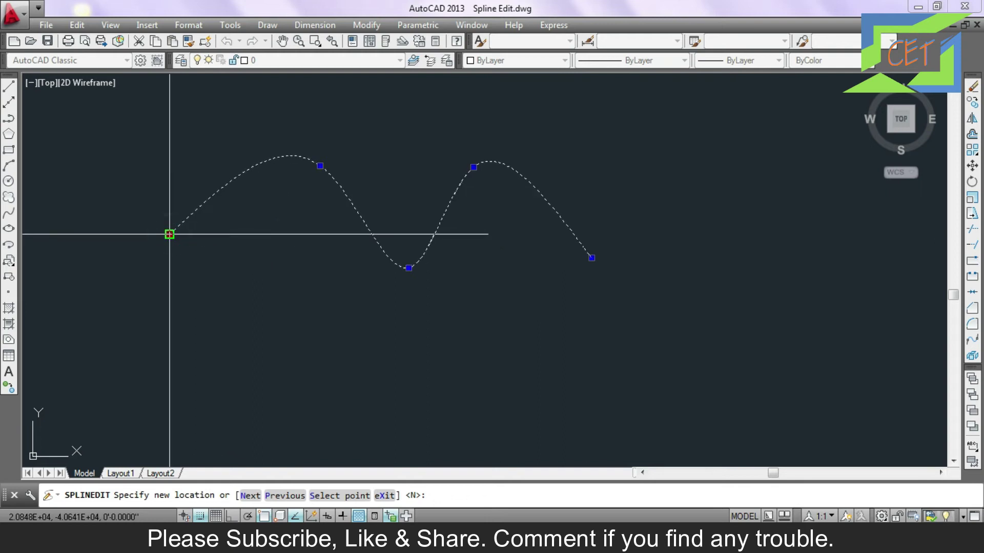
left_click(194, 266)
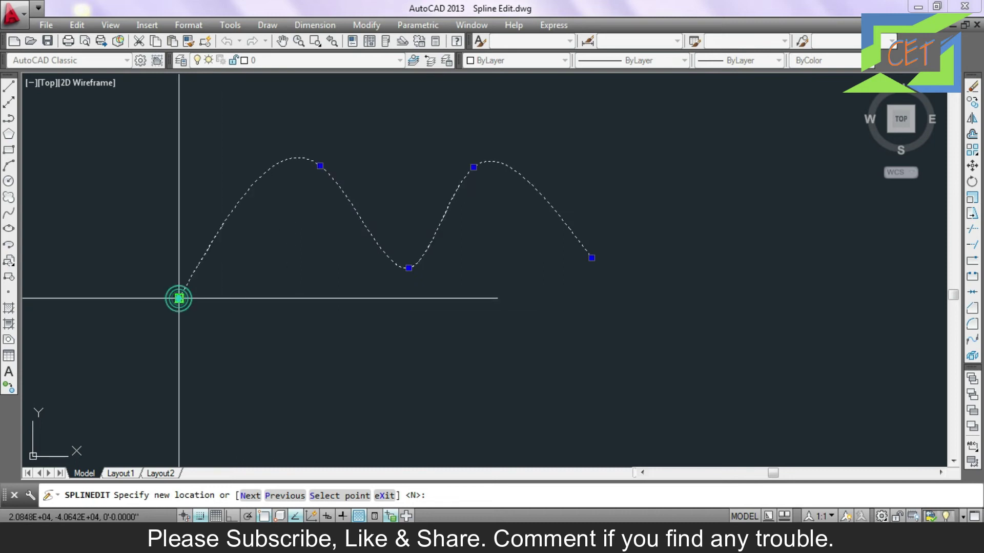
left_click(179, 298)
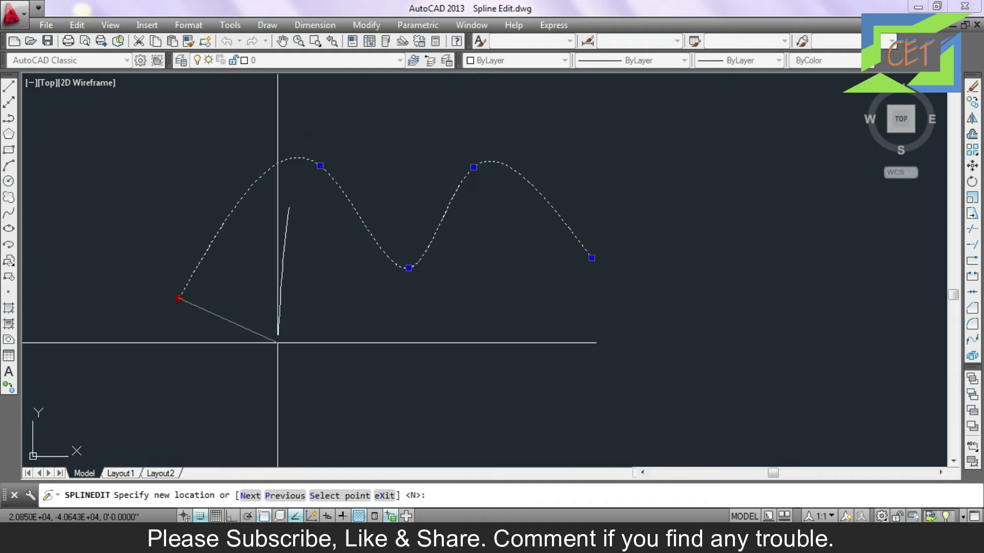
Step to the next fit point and place it at a new spot to reshape the left hump
left_click(245, 499)
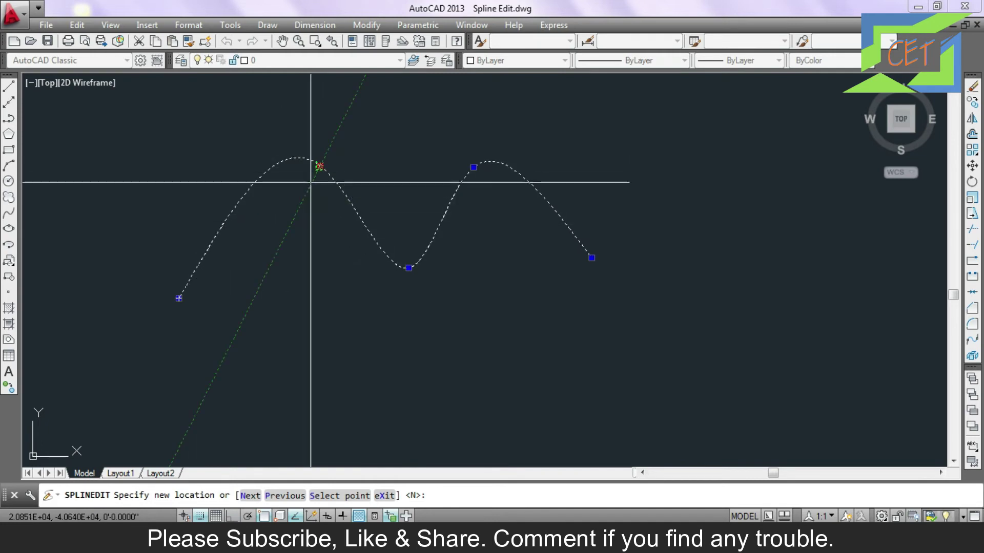
left_click(311, 117)
left_click(319, 198)
left_click(308, 163)
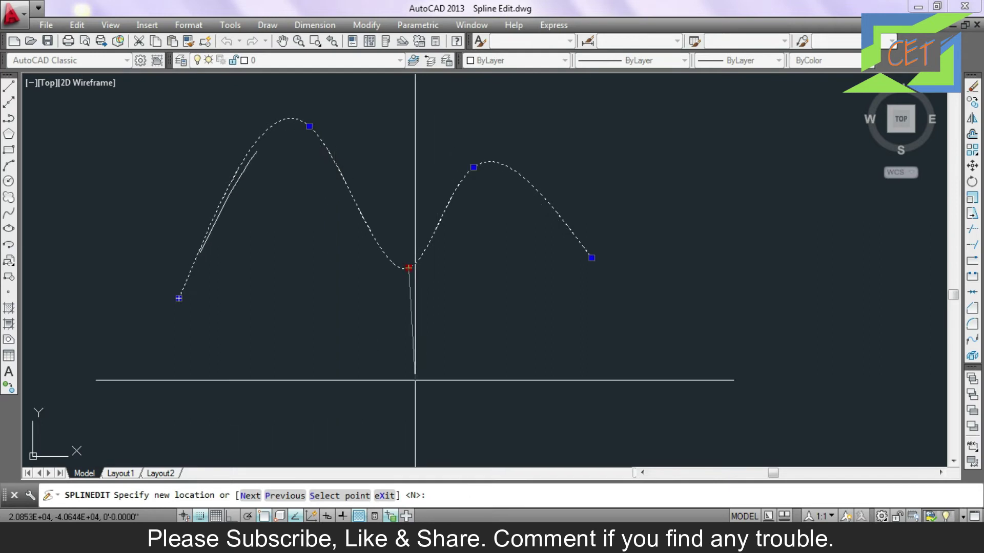
Move the right peak's fit point higher and further right, then stop moving points
left_click(336, 496)
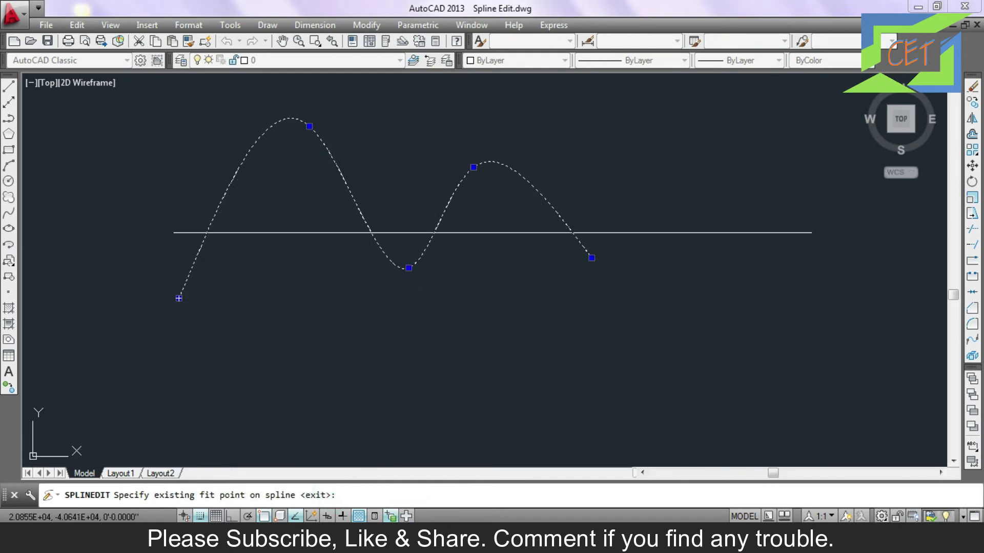
left_click(473, 168)
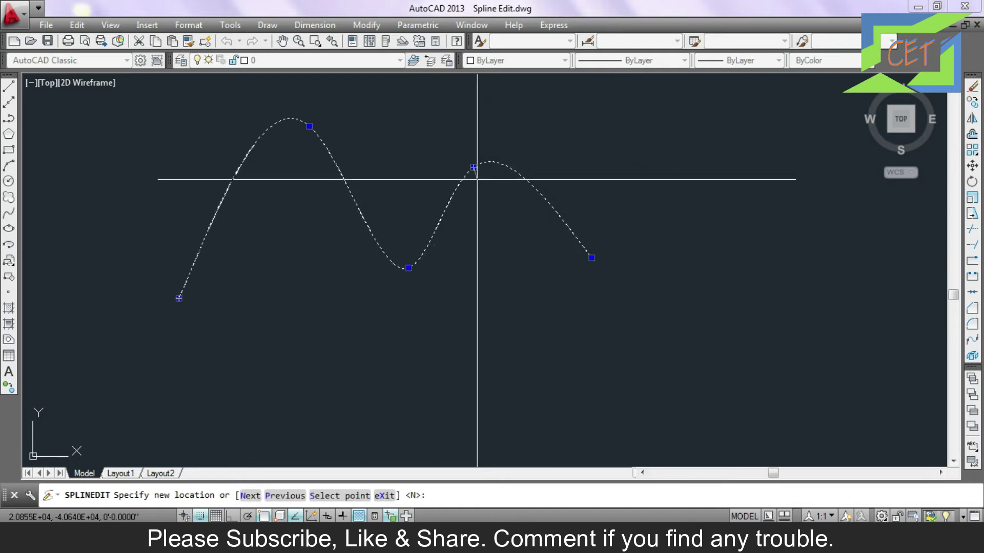
left_click(513, 139)
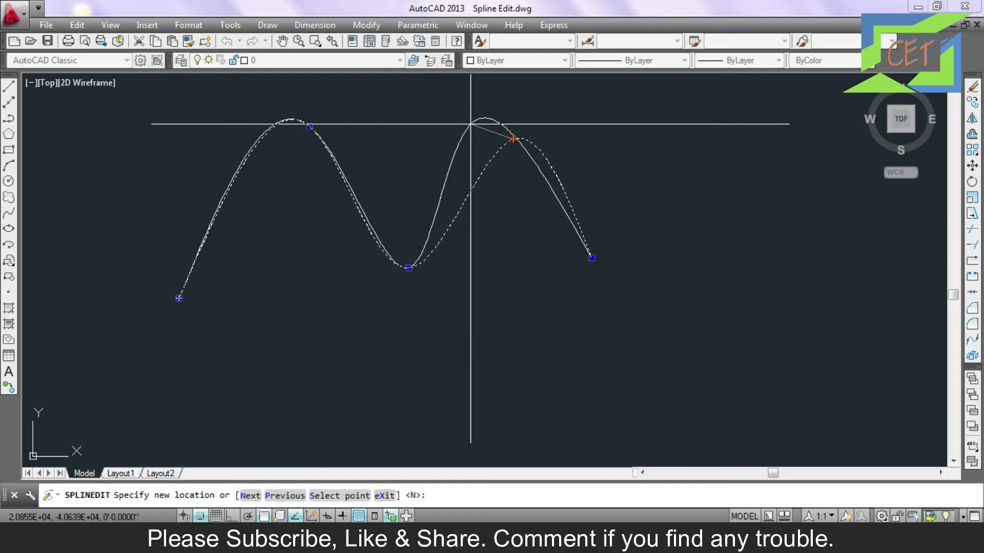
left_click(385, 496)
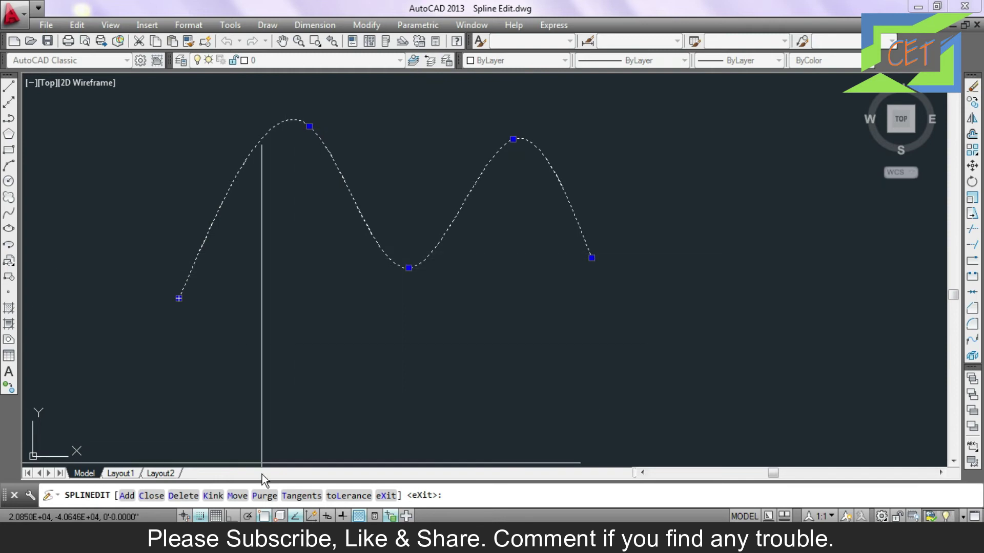
Purge the spline's fit data, end editing, then reopen Fit data and cancel with Esc
left_click(264, 496)
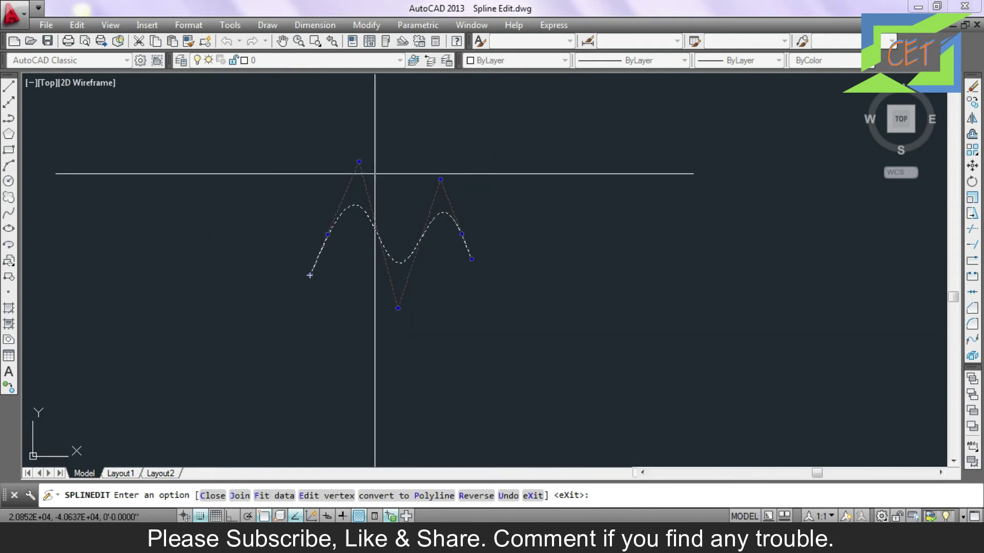
scroll(331, 136, "up", 2)
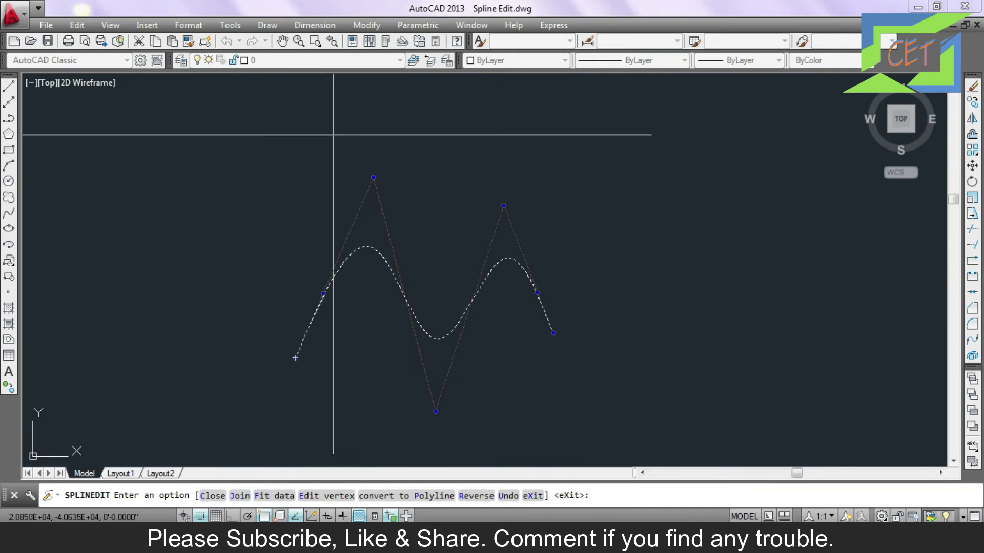
middle_click_drag(435, 251, 432, 216)
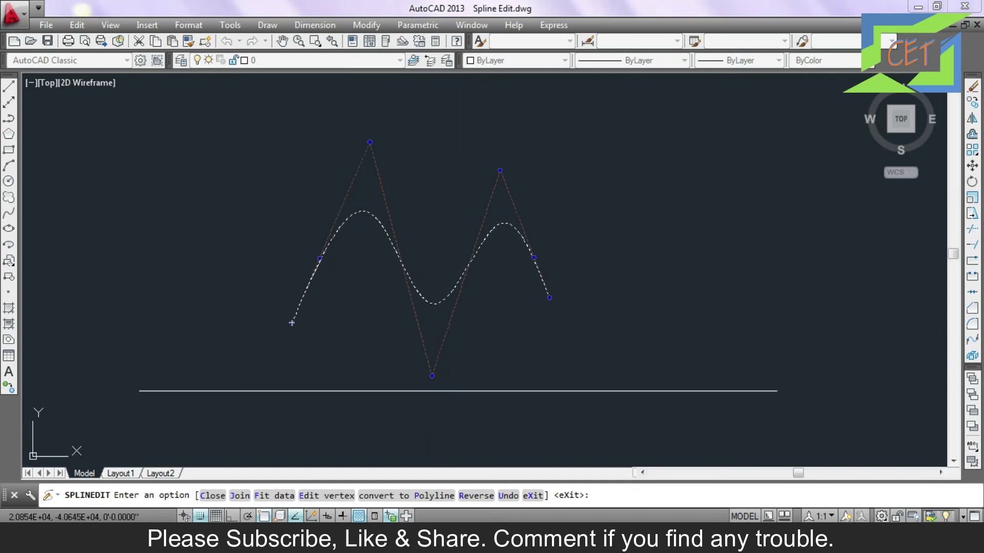
left_click(532, 496)
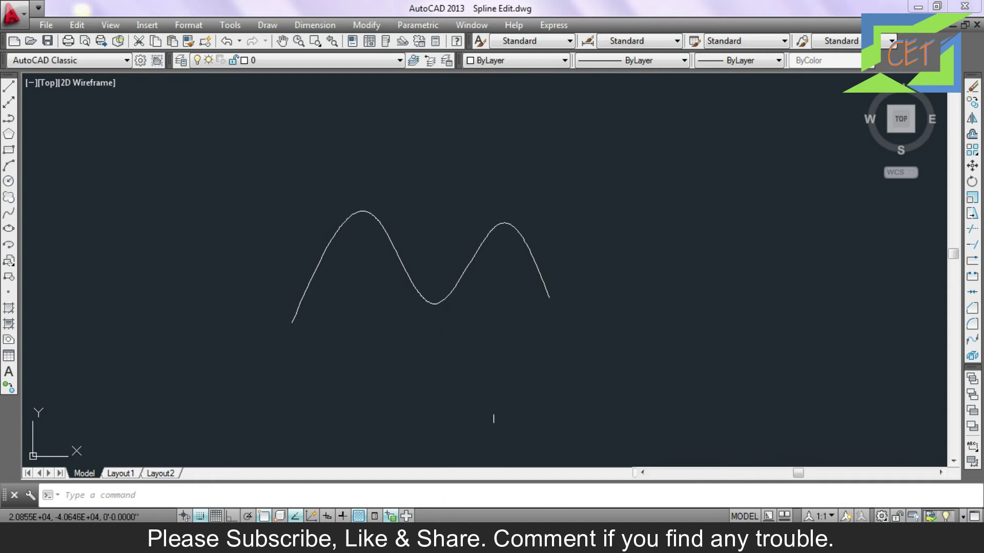
double_click(446, 294)
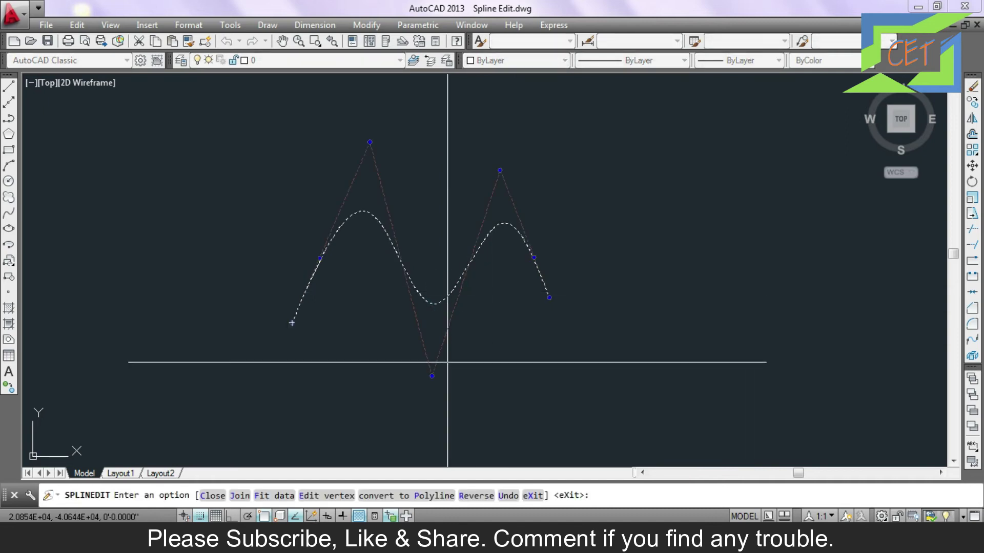
left_click(275, 496)
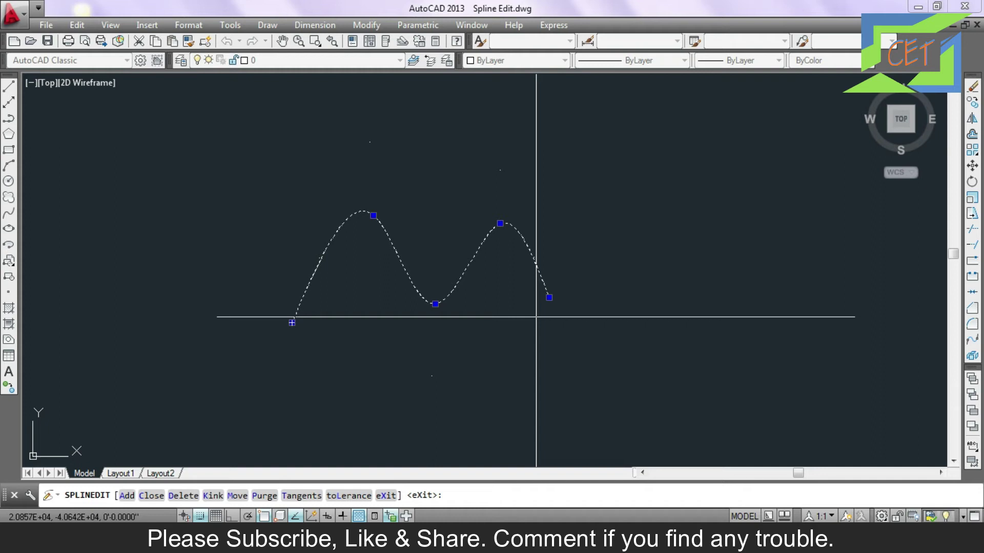
key("Escape")
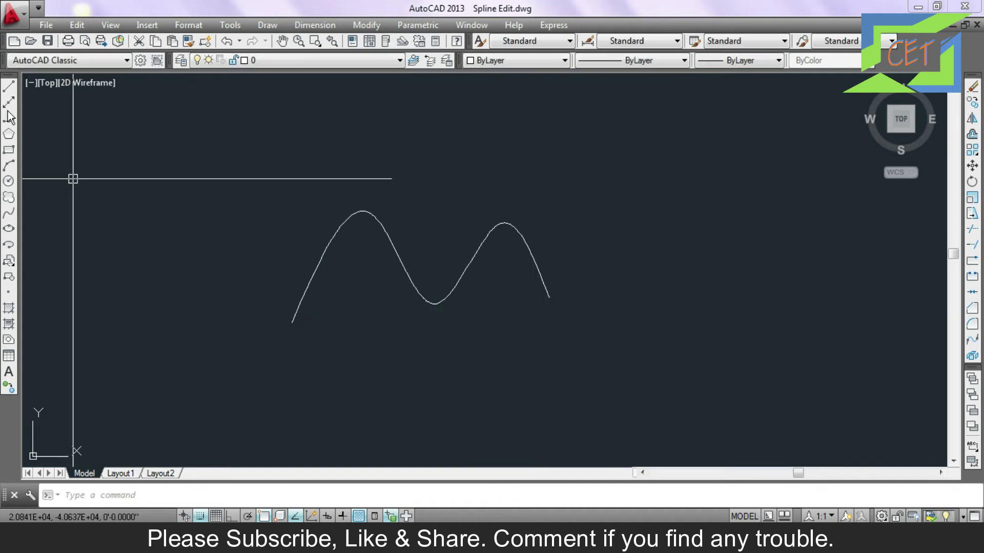
Draw a horizontal line from the spline's left endpoint and a vertical line up from its right endpoint
left_click(7, 88)
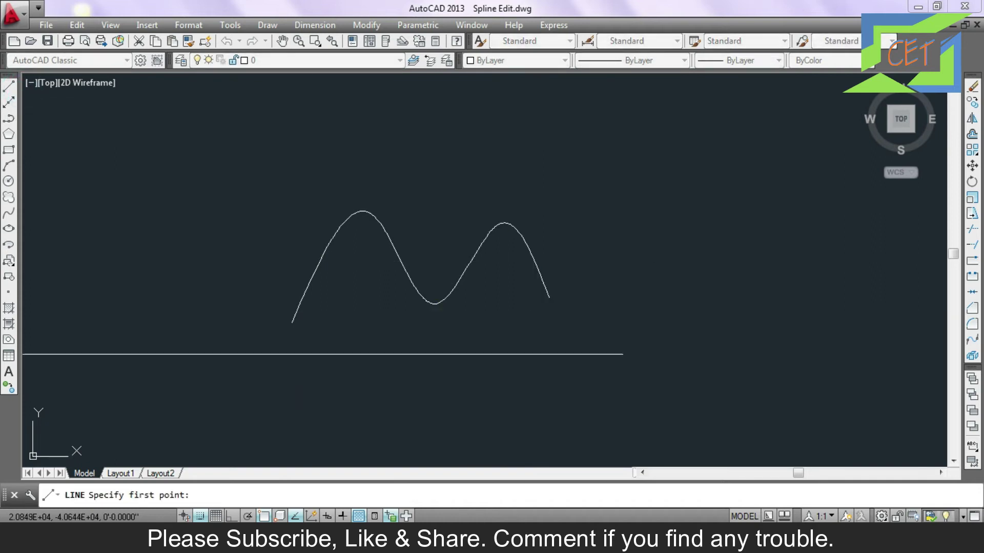
left_click(292, 322)
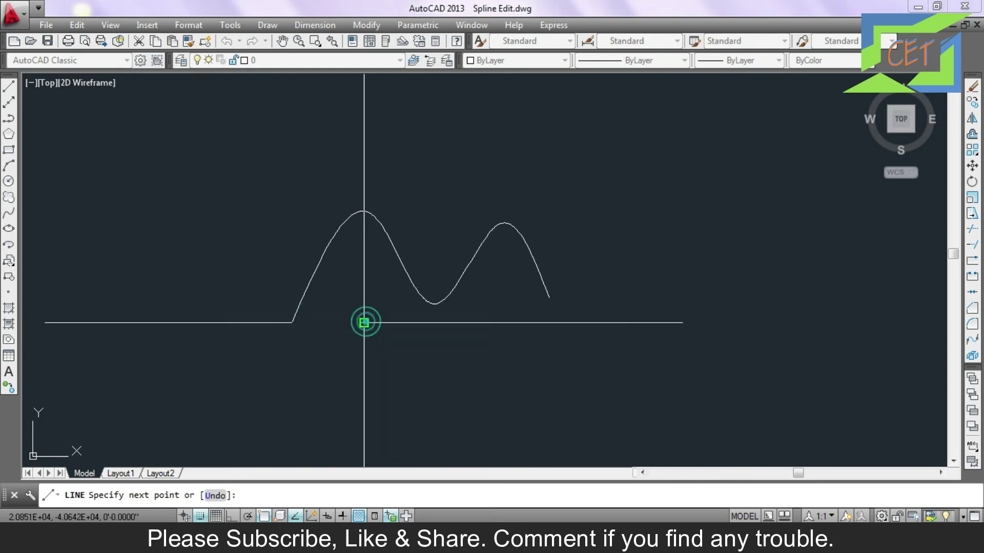
left_click(364, 322)
key("Return")
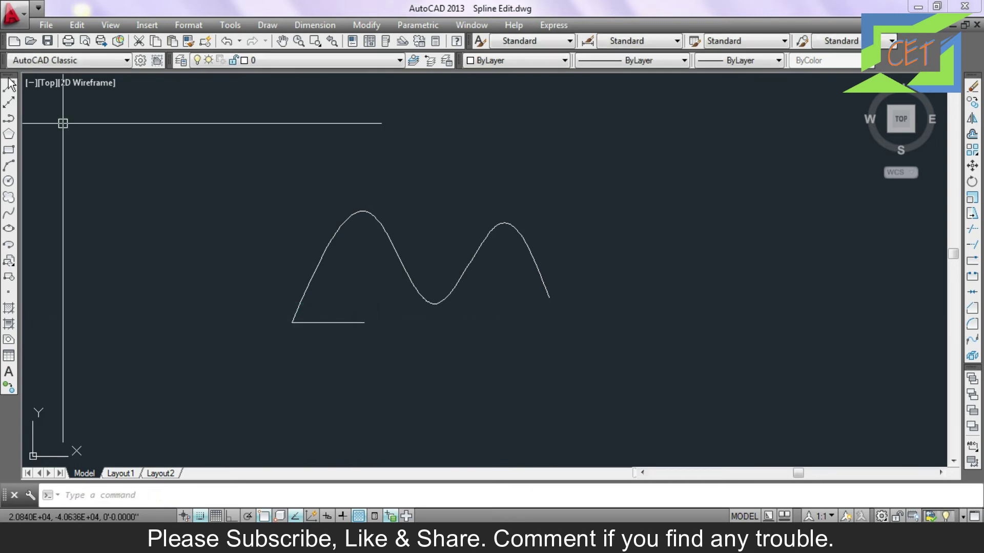
left_click(9, 85)
left_click(549, 297)
left_click(549, 182)
key("Return")
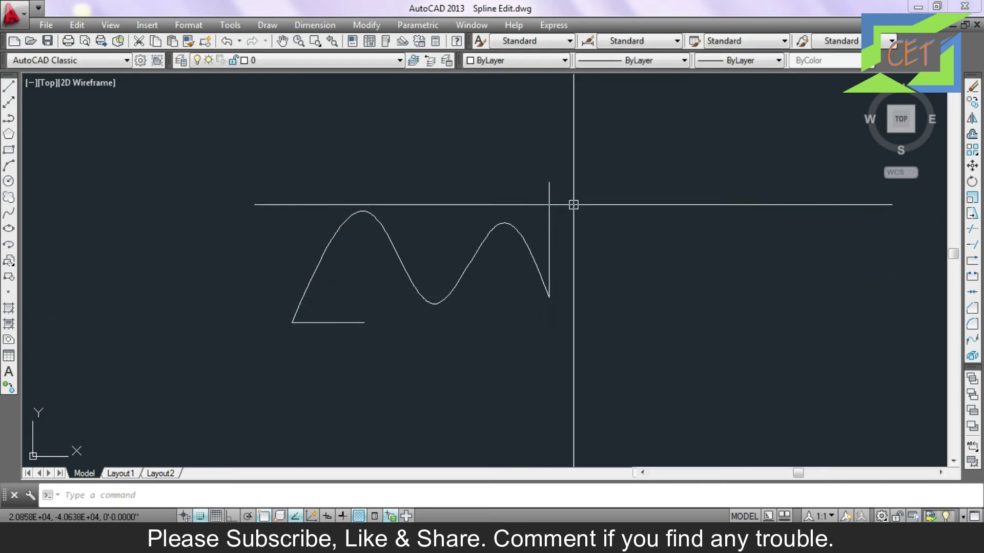
Select the horizontal line at the spline's start and zoom around it
scroll(282, 307, "up", 4)
left_click(316, 312)
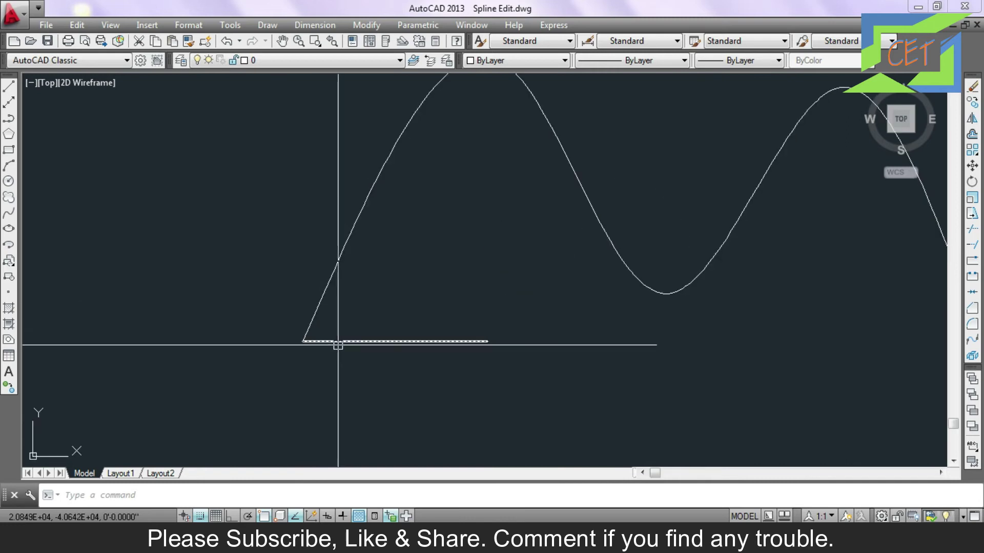
scroll(331, 331, "down", 5)
scroll(495, 287, "up", 3)
scroll(411, 375, "up", 2)
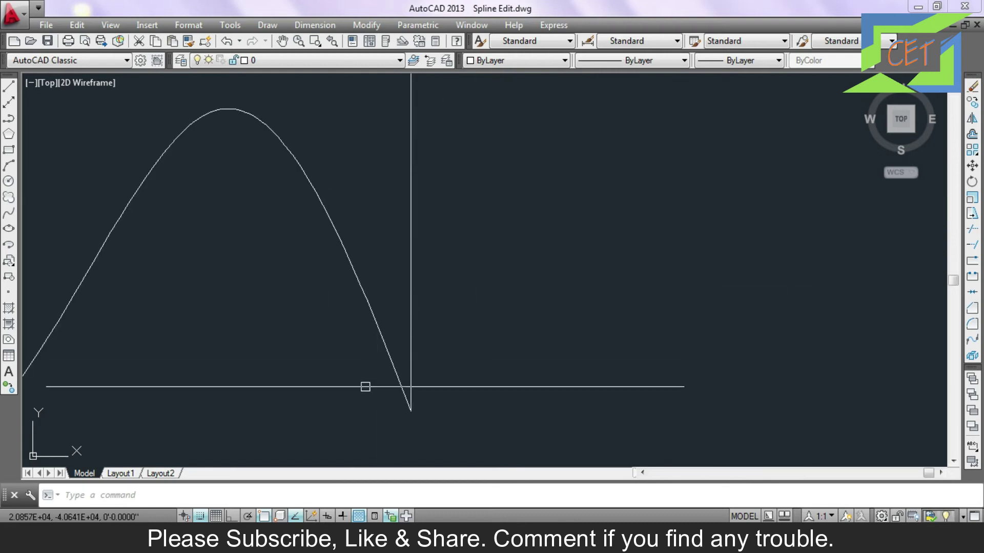
scroll(429, 378, "down", 5)
scroll(512, 318, "down", 2)
scroll(503, 283, "up", 4)
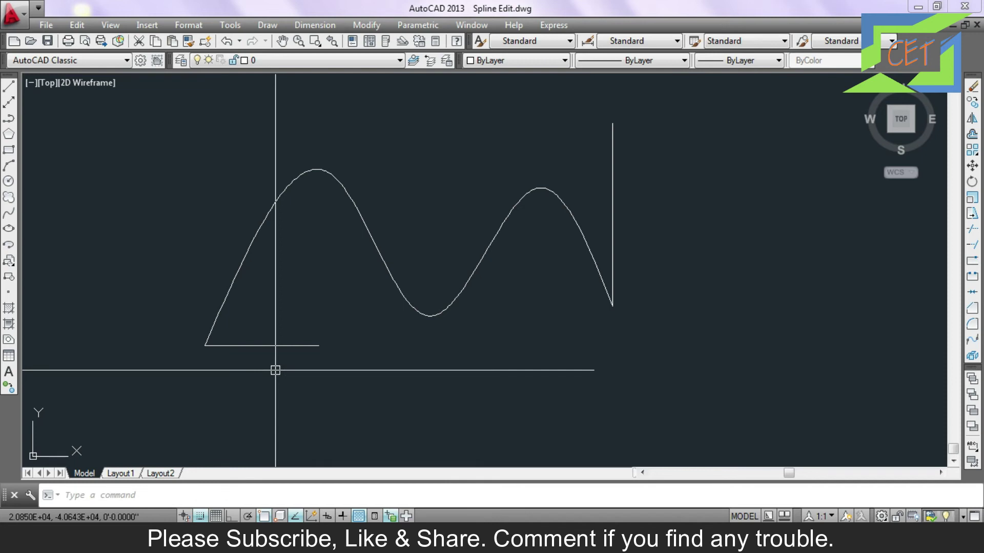
Snap the spline's start tangent to the horizontal line and end tangent to the vertical line
left_click(328, 177)
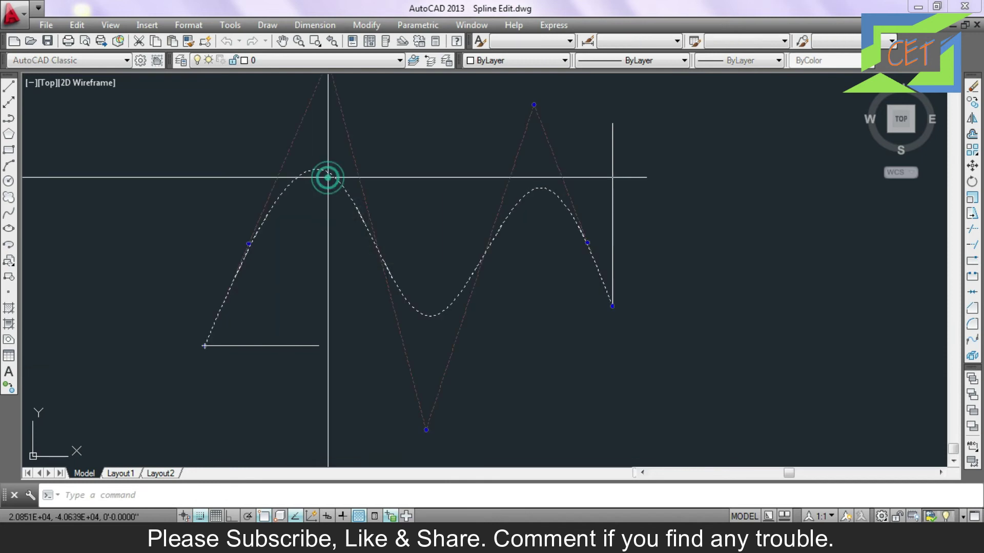
double_click(328, 177)
left_click(276, 496)
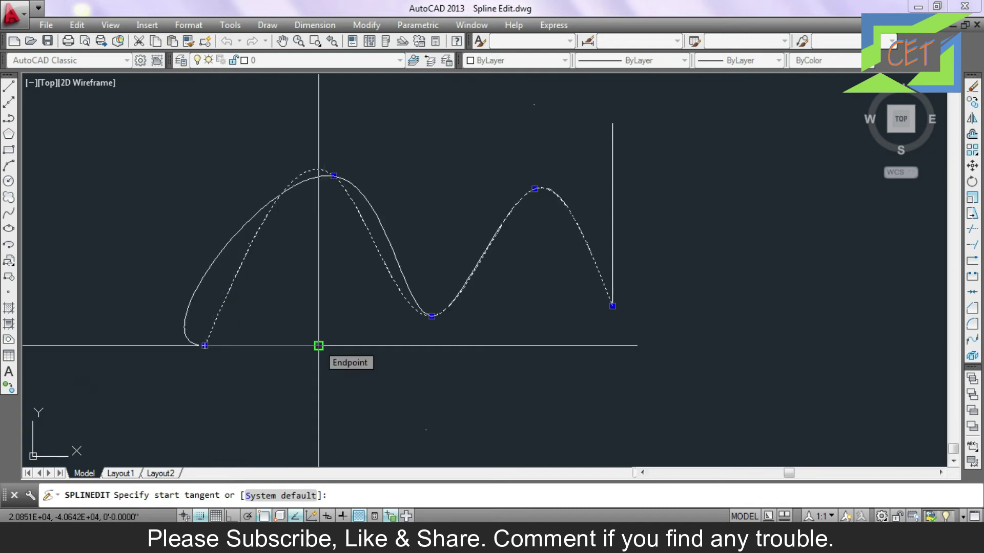
left_click(318, 345)
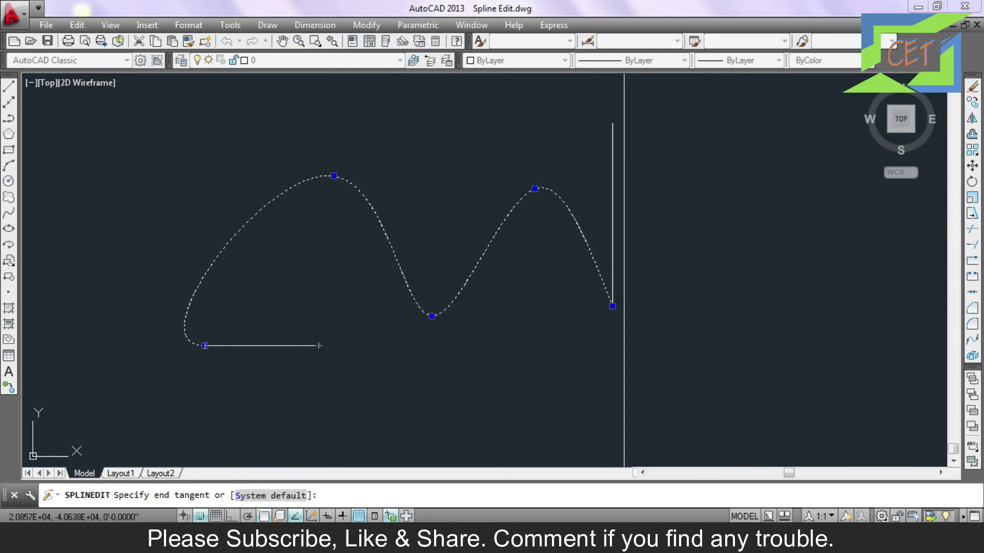
left_click(613, 123)
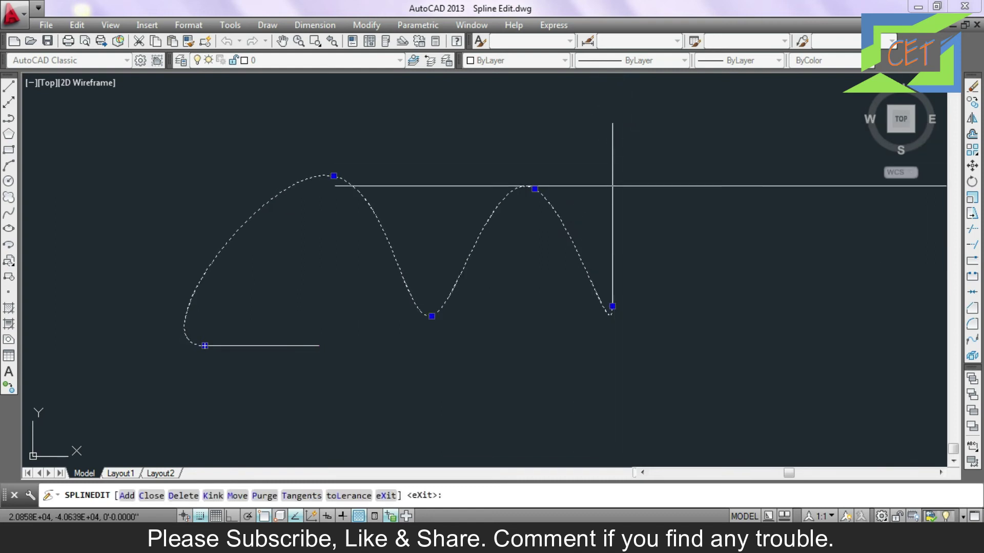
scroll(207, 340, "up", 2)
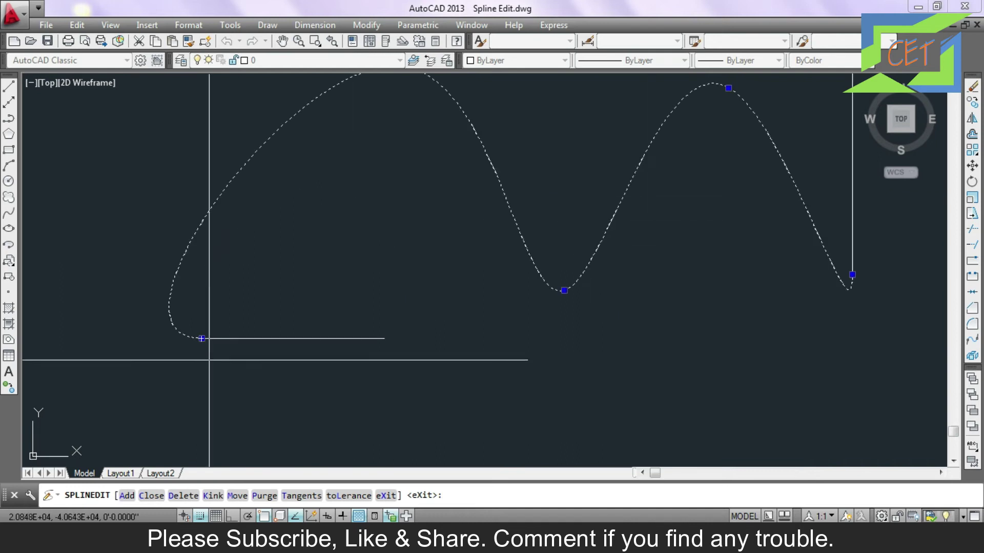
scroll(219, 333, "down", 2)
scroll(220, 333, "down", 2)
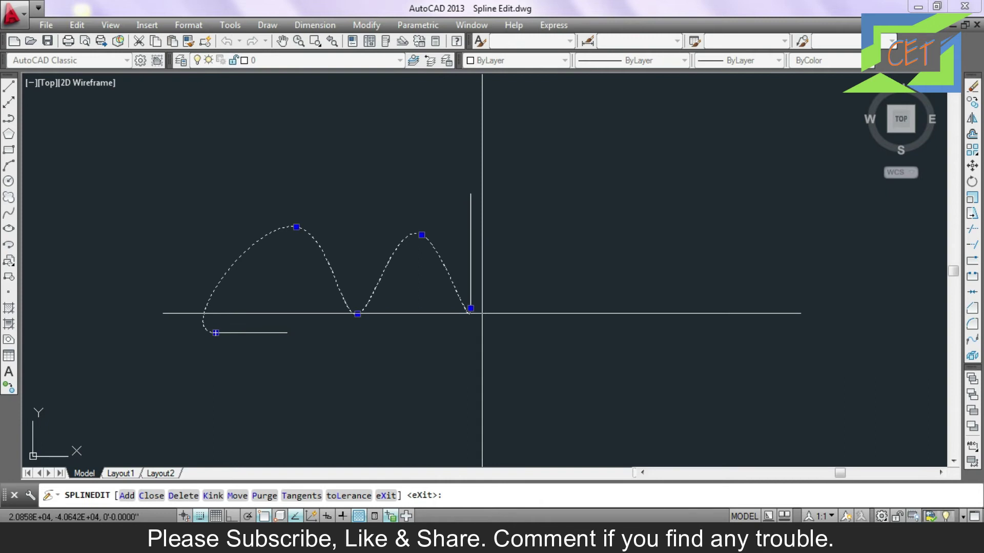
left_click(387, 495)
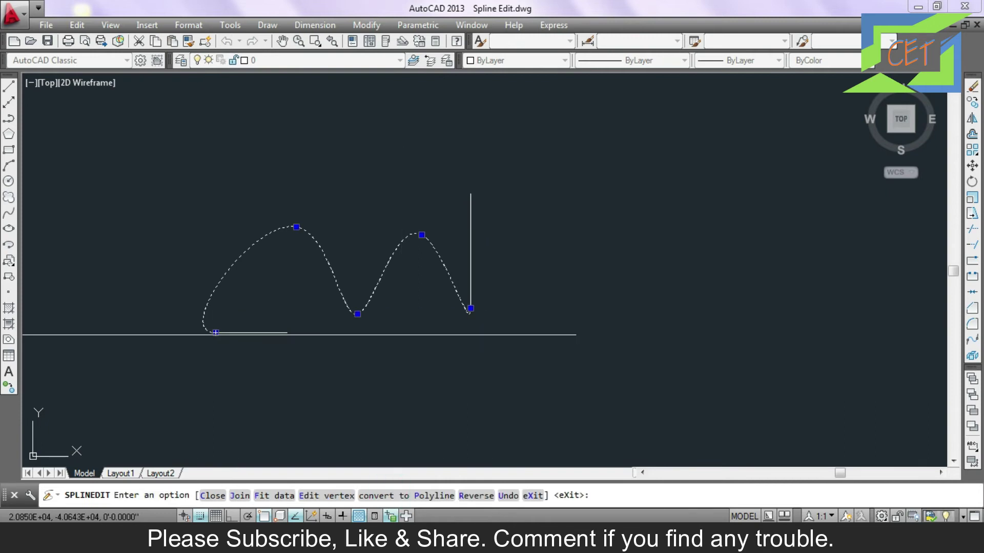
left_click(533, 496)
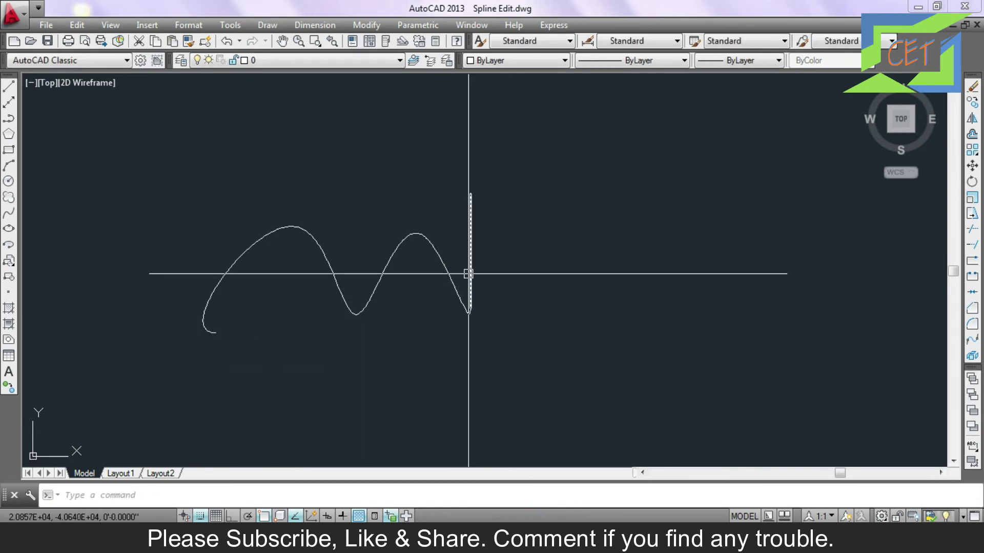
Delete the vertical guide line and bring up the wavy spline's fit data options
key("Delete")
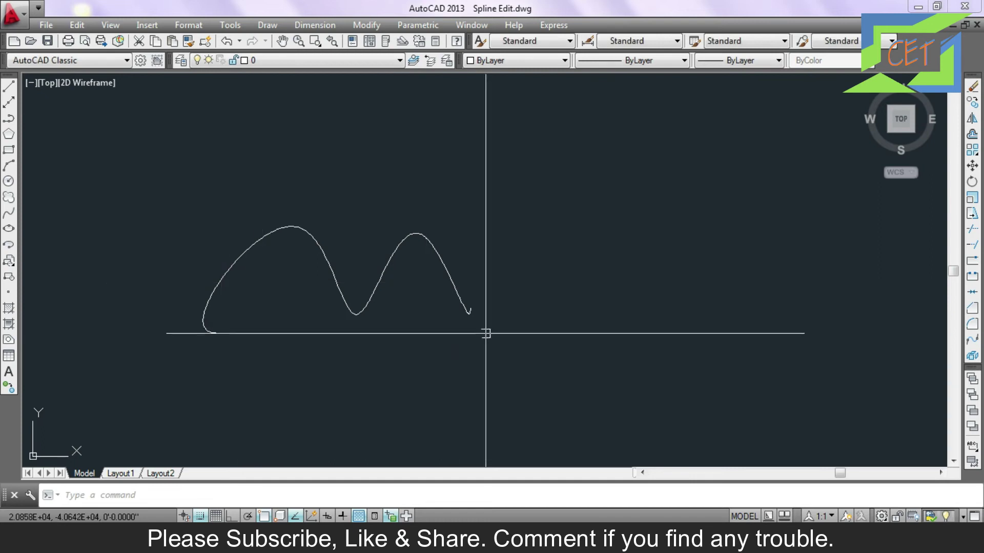
scroll(465, 304, "up", 4)
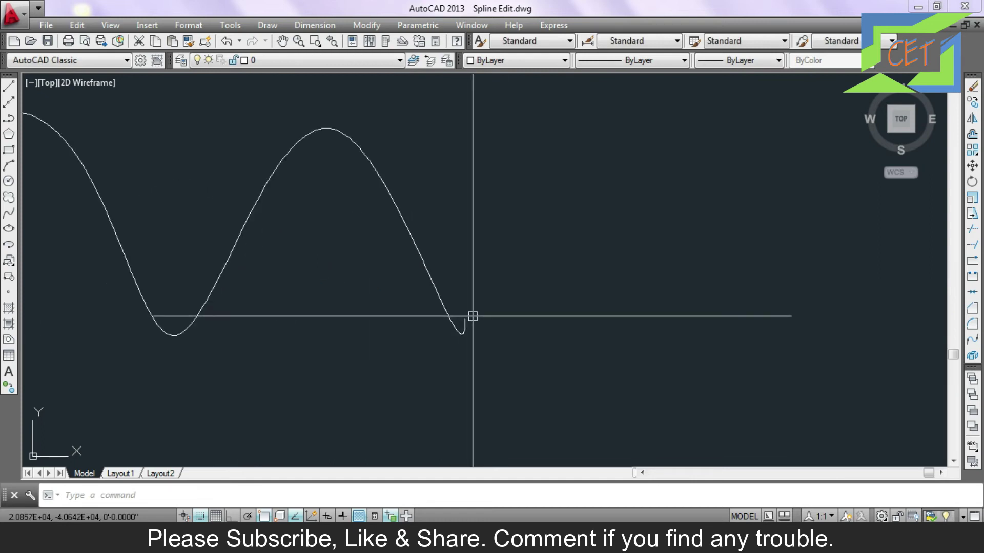
scroll(473, 316, "down", 4)
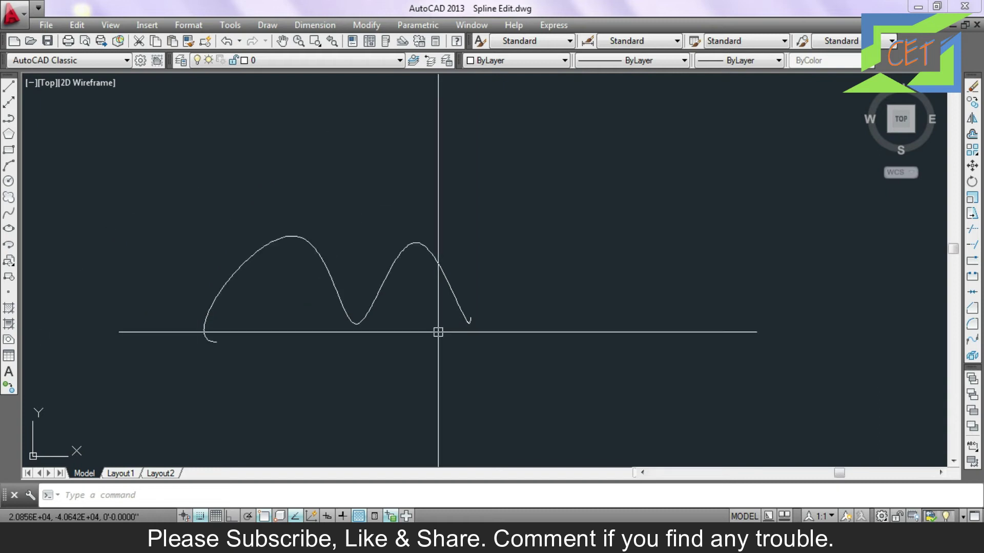
scroll(320, 330, "up", 2)
scroll(319, 330, "up", 2)
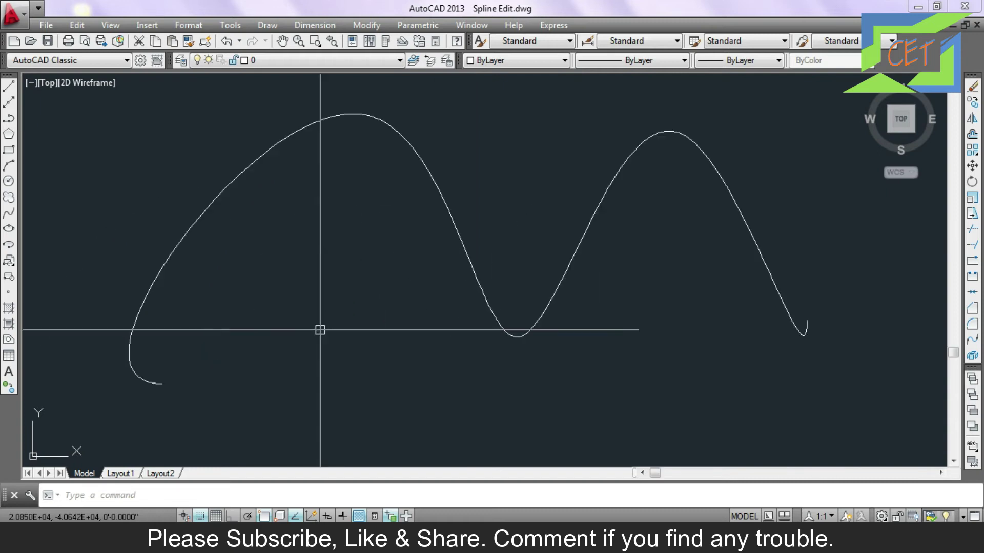
double_click(466, 260)
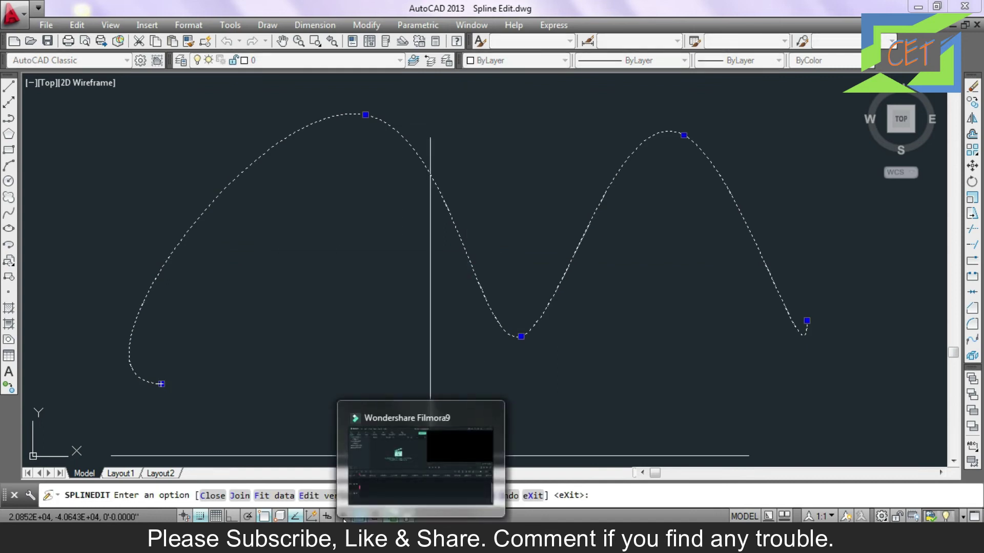
left_click(265, 500)
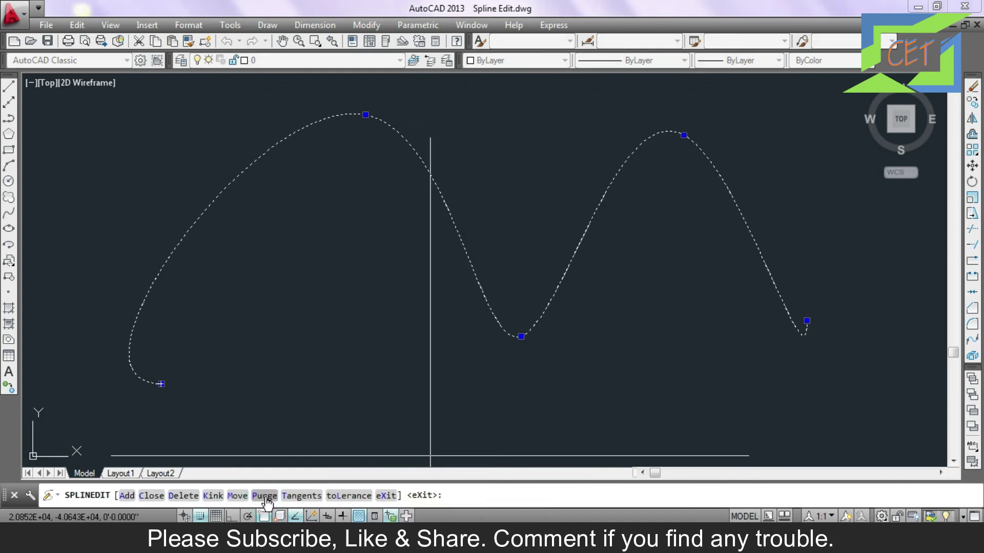
Try fit tolerances 2, 4 and 5, then settle on 0 and finish editing
left_click(350, 496)
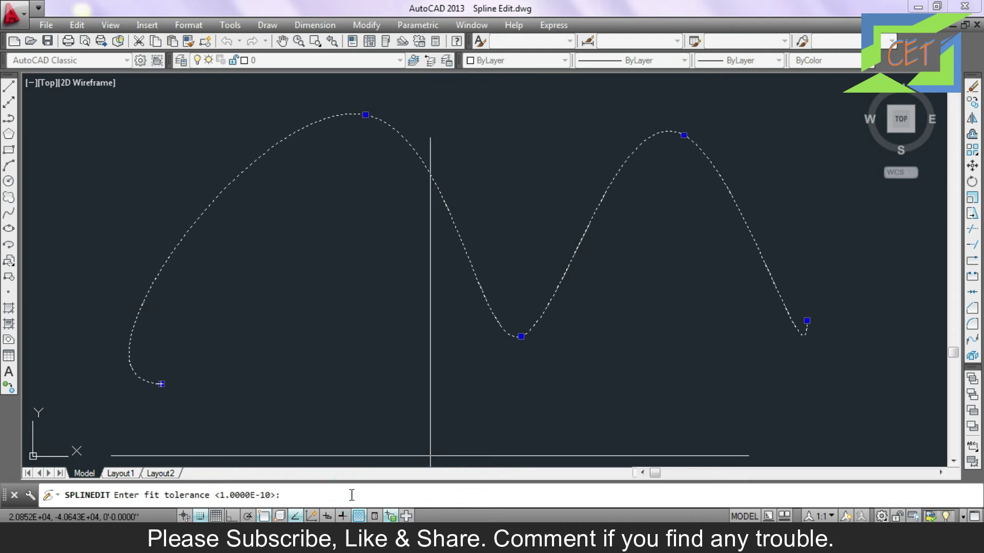
type("2")
key("Return")
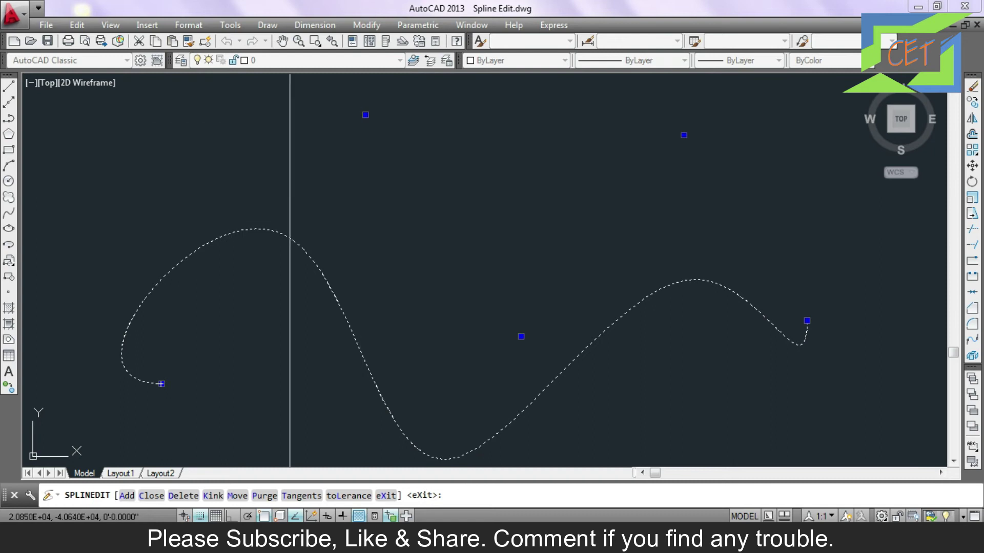
scroll(717, 399, "down", 3)
left_click(348, 495)
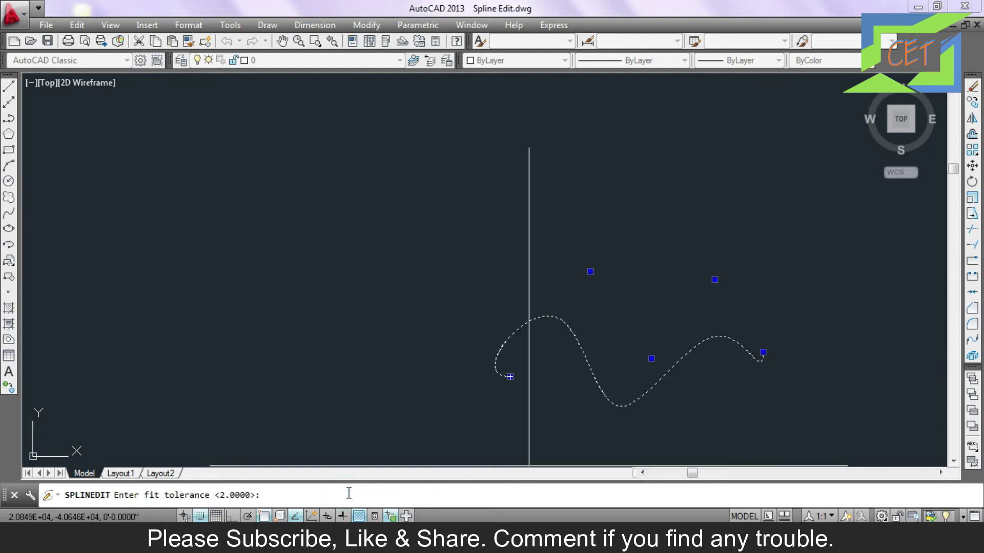
type("4")
key("Return")
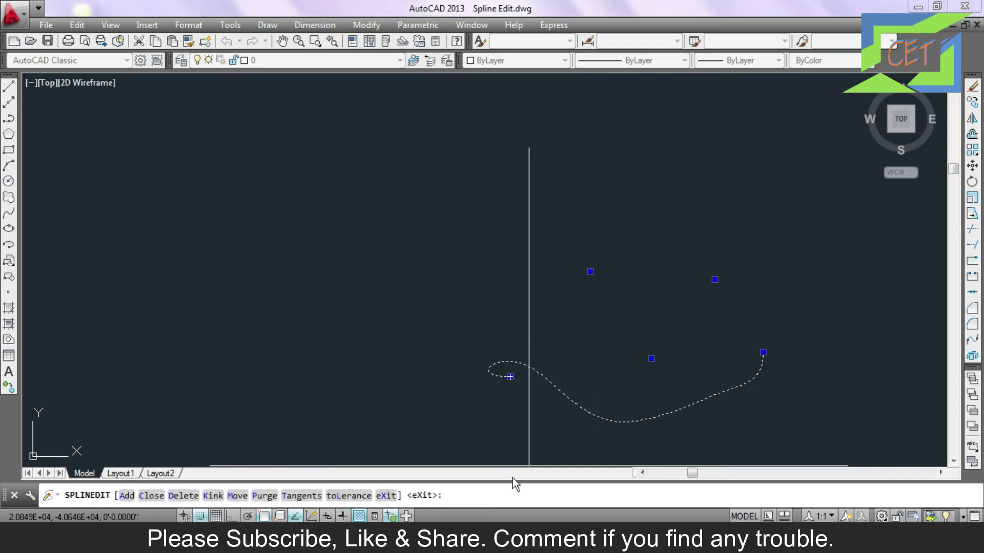
left_click(349, 495)
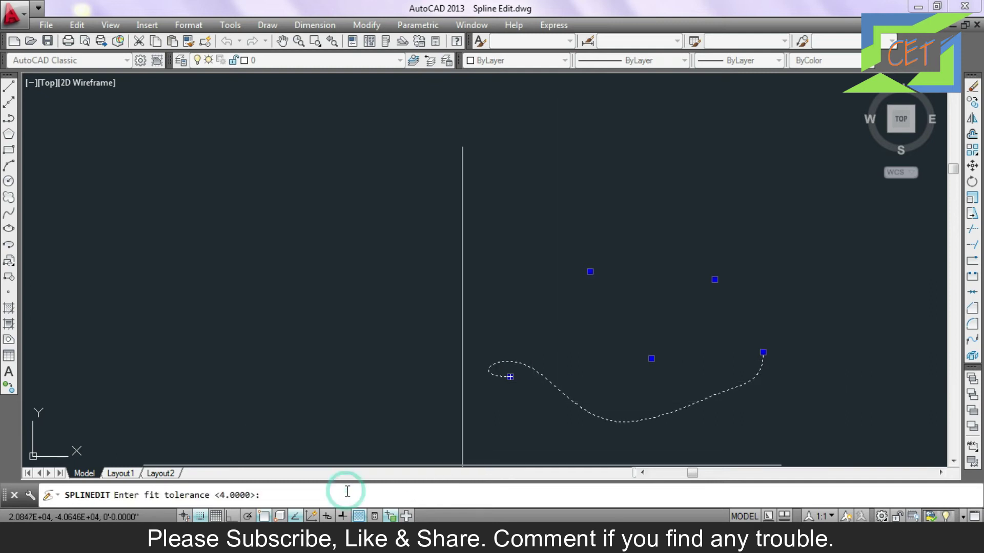
key("Return")
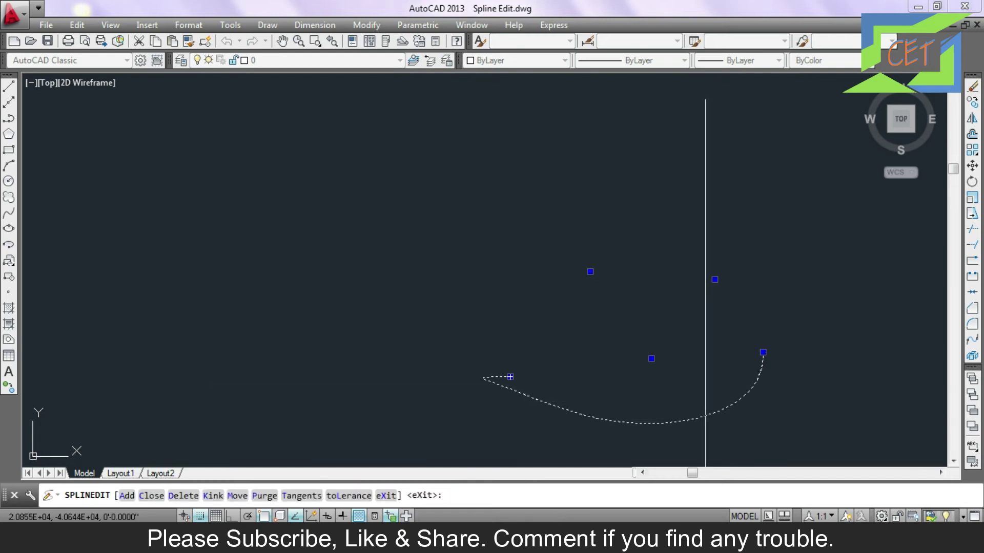
left_click(350, 495)
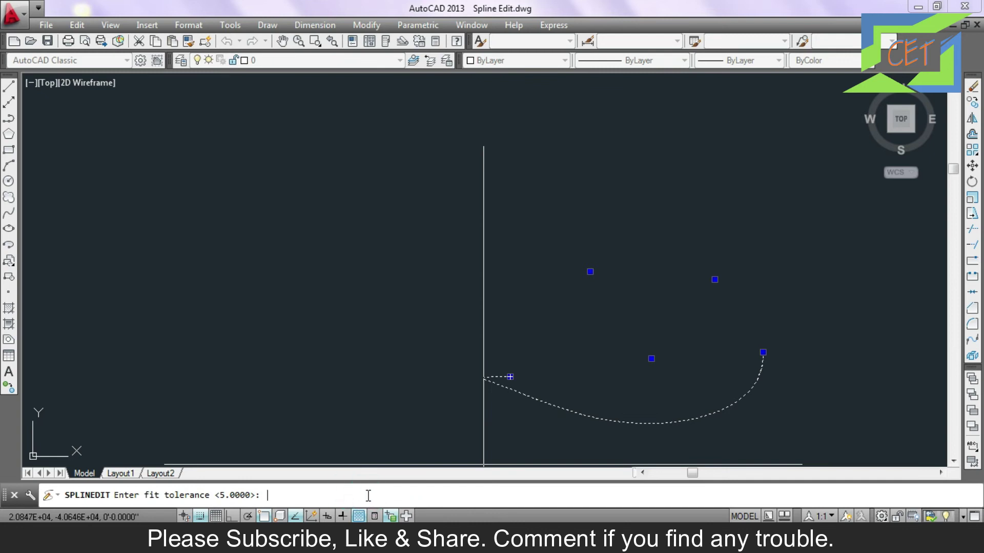
type("0")
key("Return")
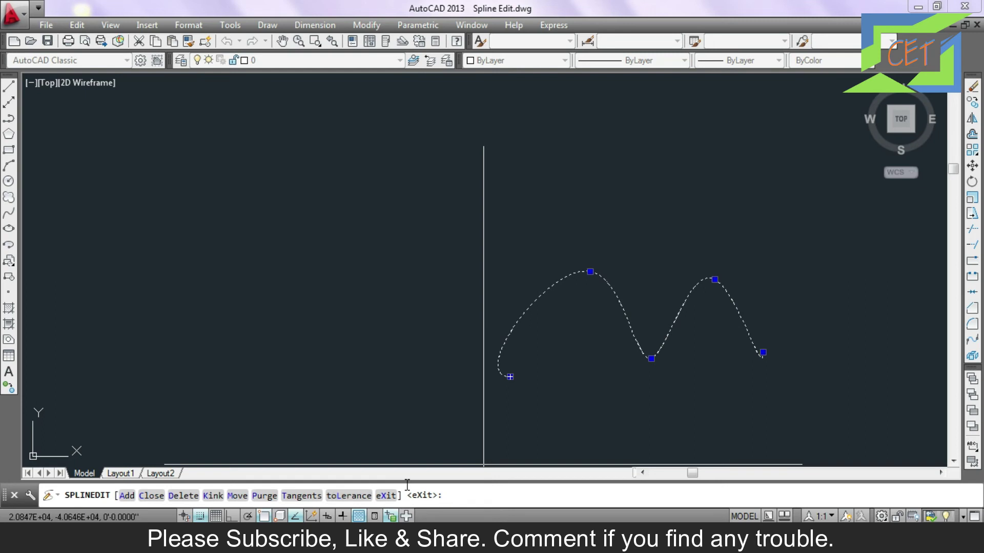
left_click(390, 496)
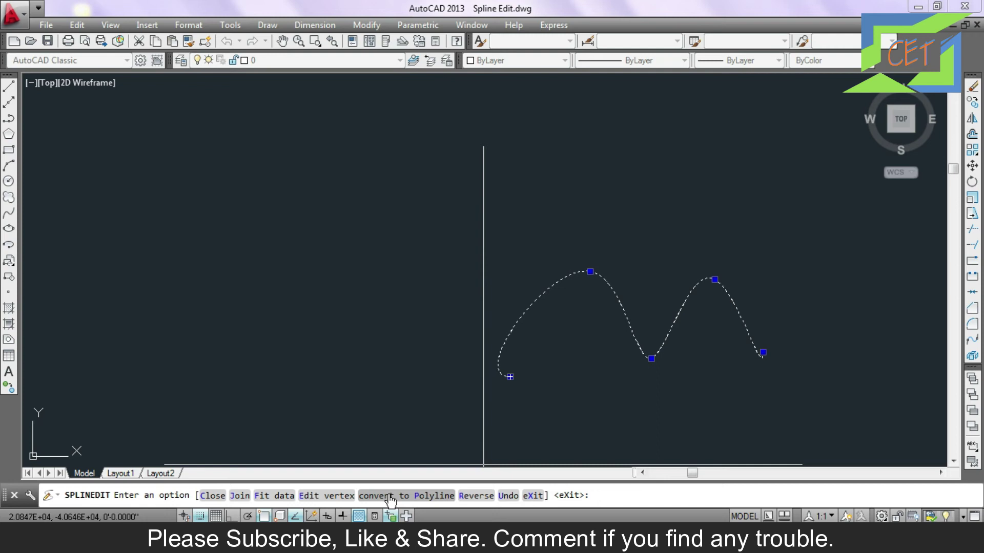
key("Return")
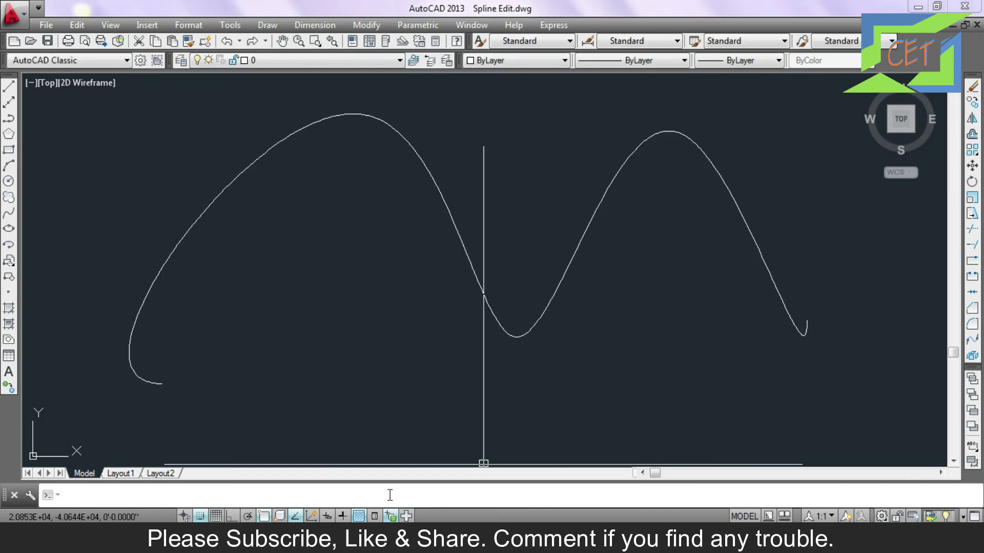
Open the wavy spline's control vertices and choose to add vertices
left_click(463, 248)
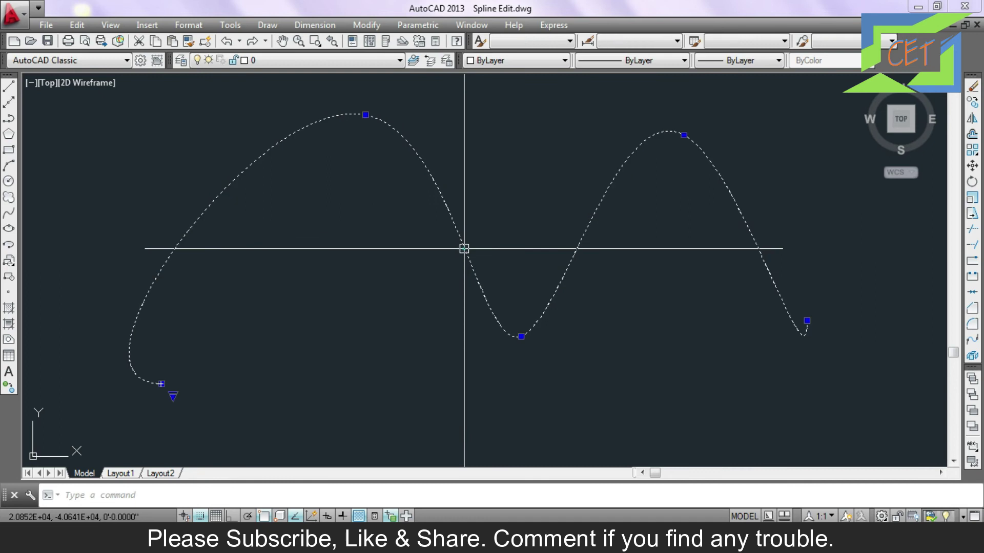
double_click(463, 249)
left_click(328, 496)
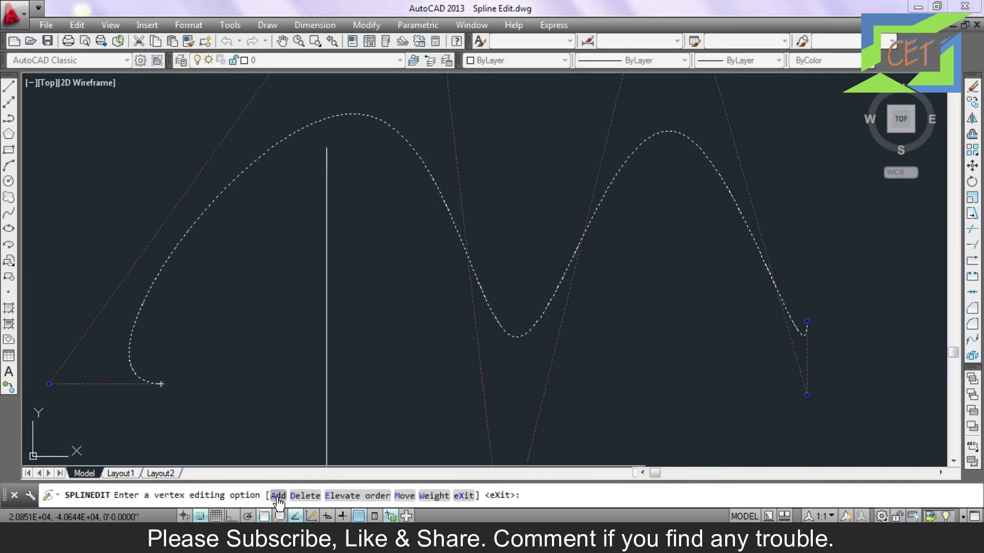
scroll(307, 436, "down", 6)
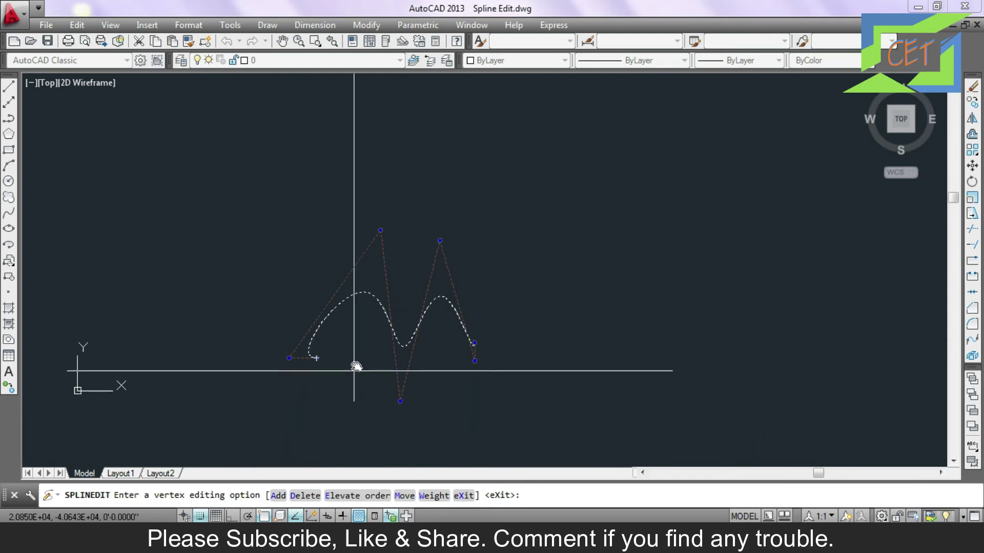
scroll(355, 362, "up", 2)
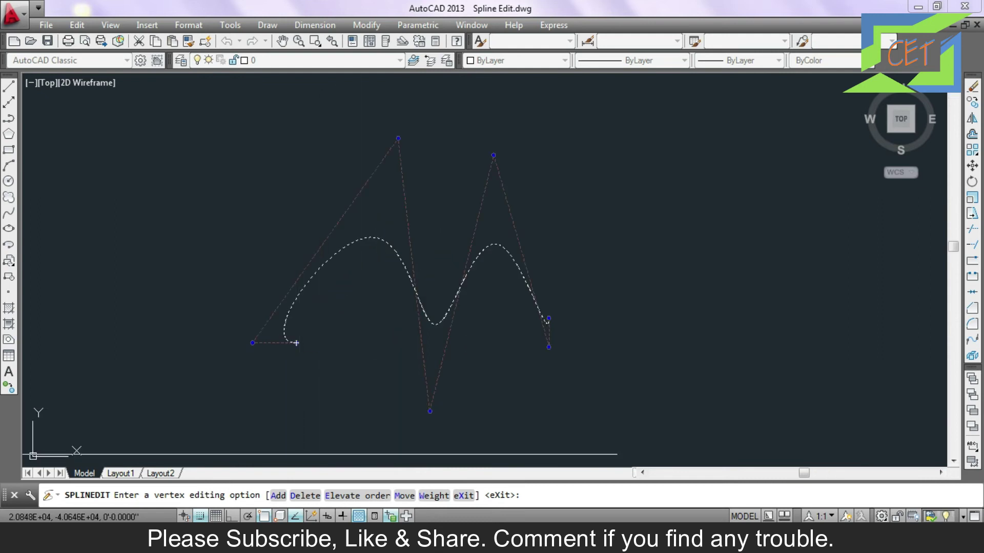
left_click(279, 495)
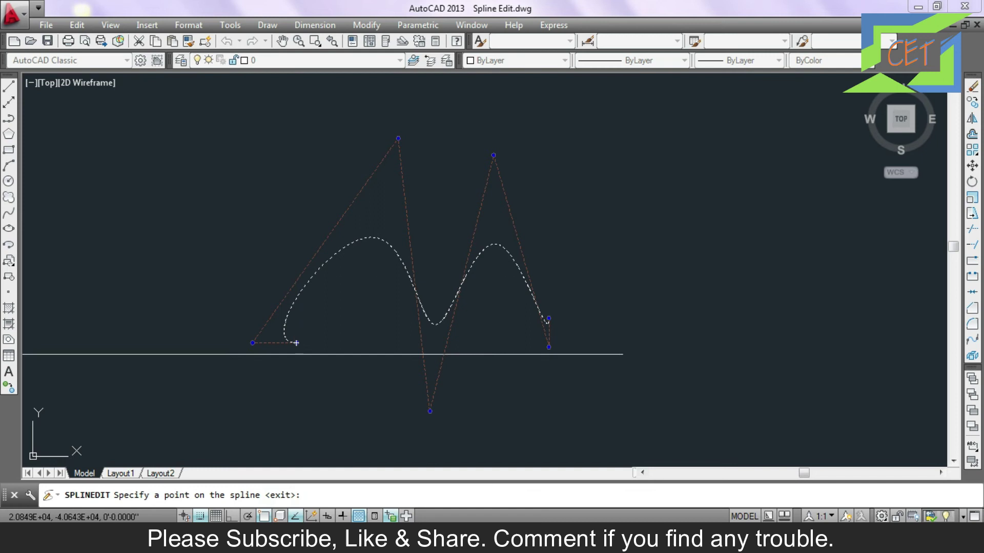
Add eight control vertices across the left peak, valley and right hump, then discard them and reopen the spline
left_click(294, 301)
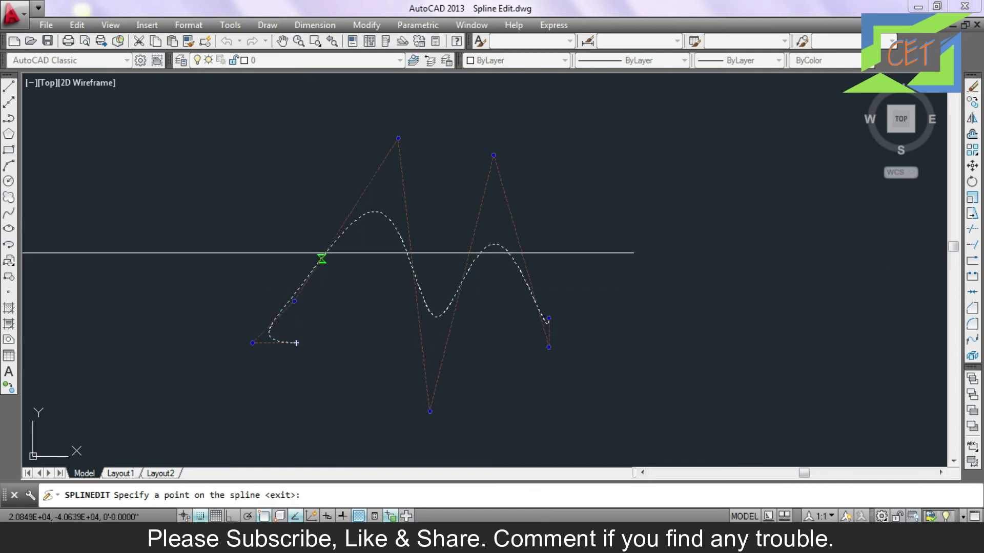
left_click(324, 254)
left_click(355, 213)
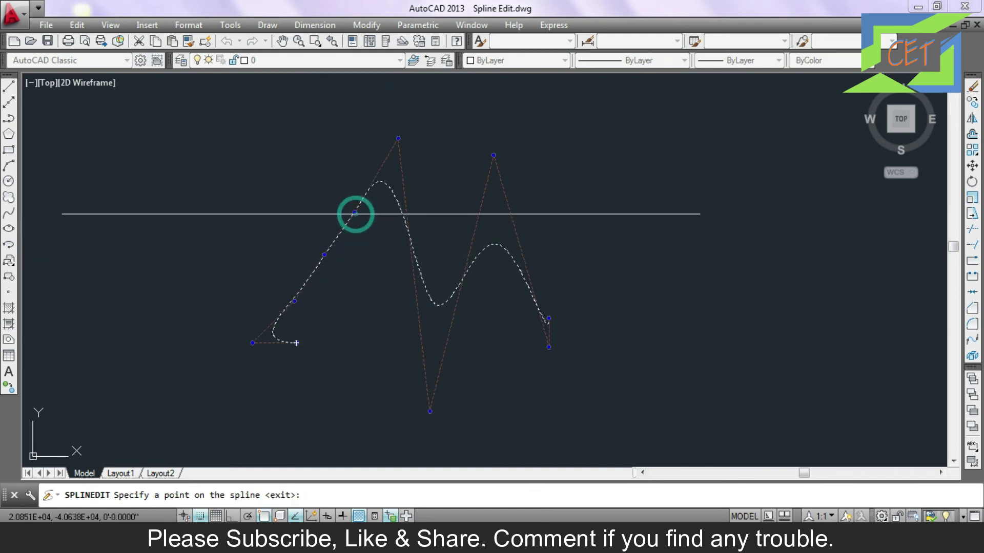
left_click(386, 183)
left_click(414, 246)
left_click(421, 313)
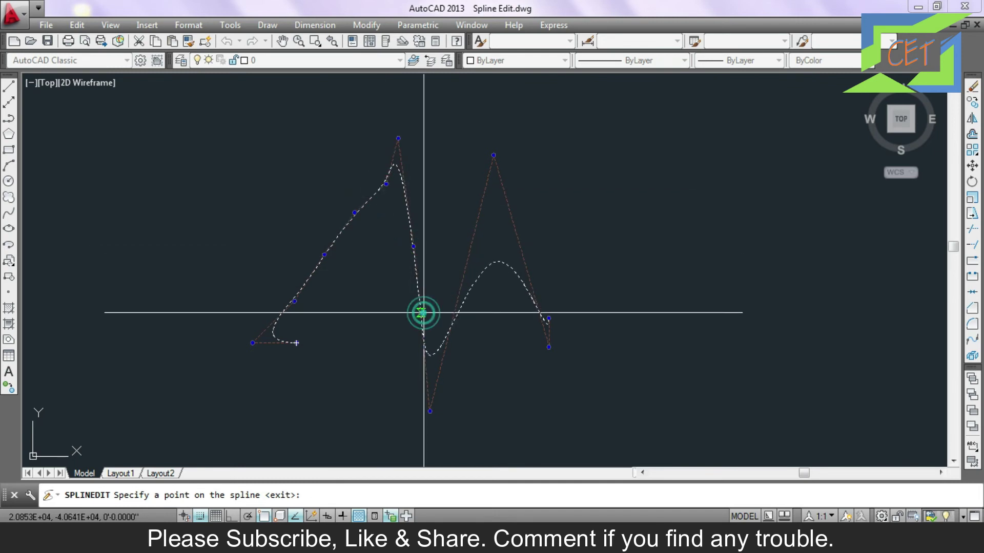
left_click(457, 314)
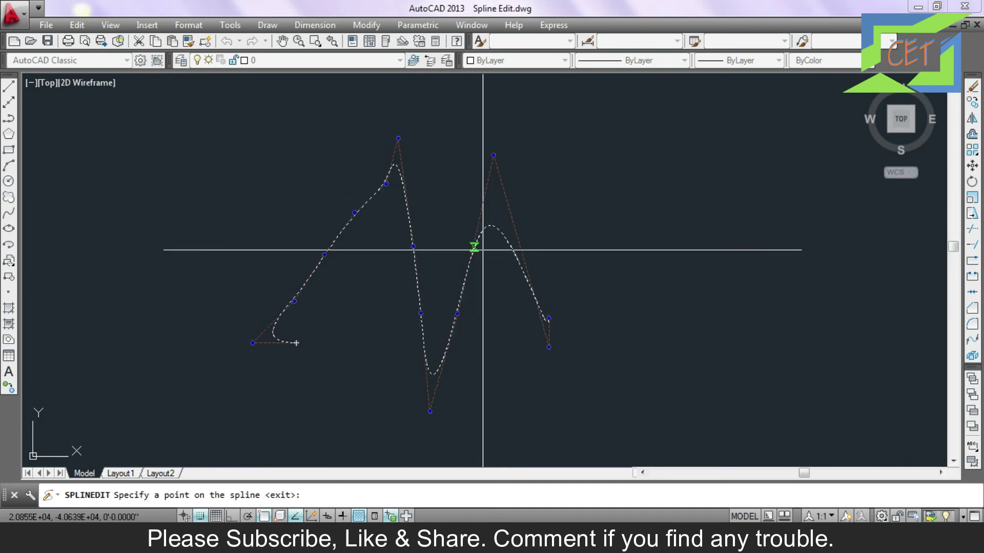
left_click(473, 251)
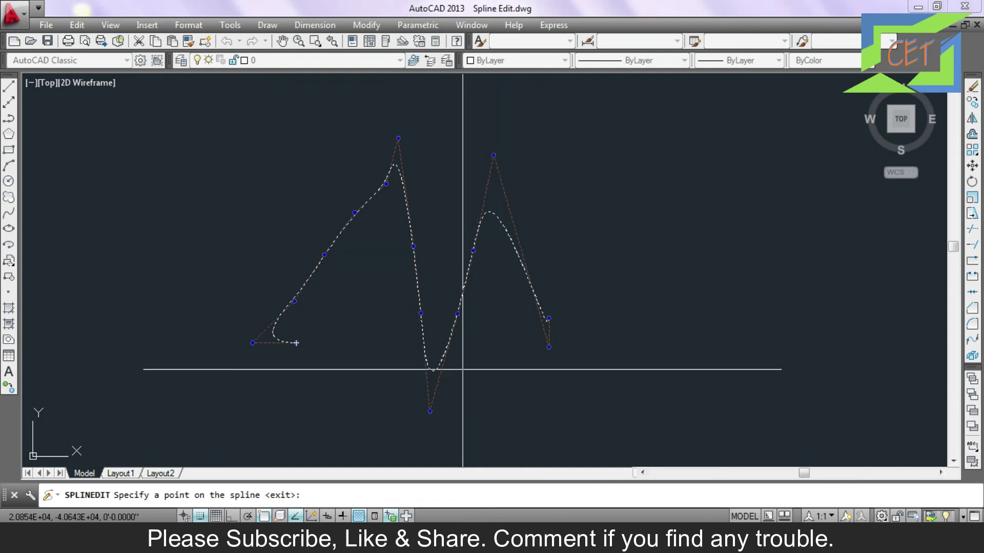
key("Escape")
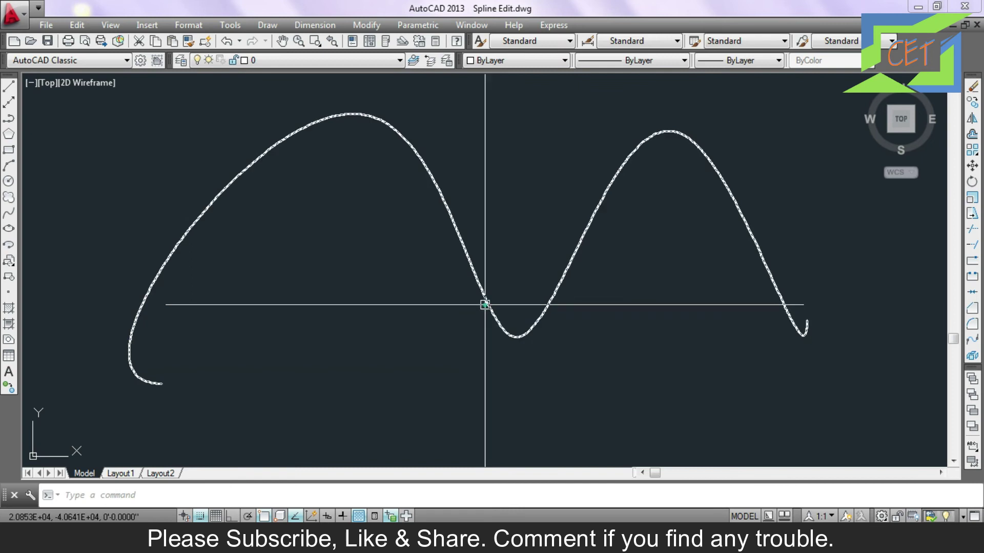
double_click(482, 304)
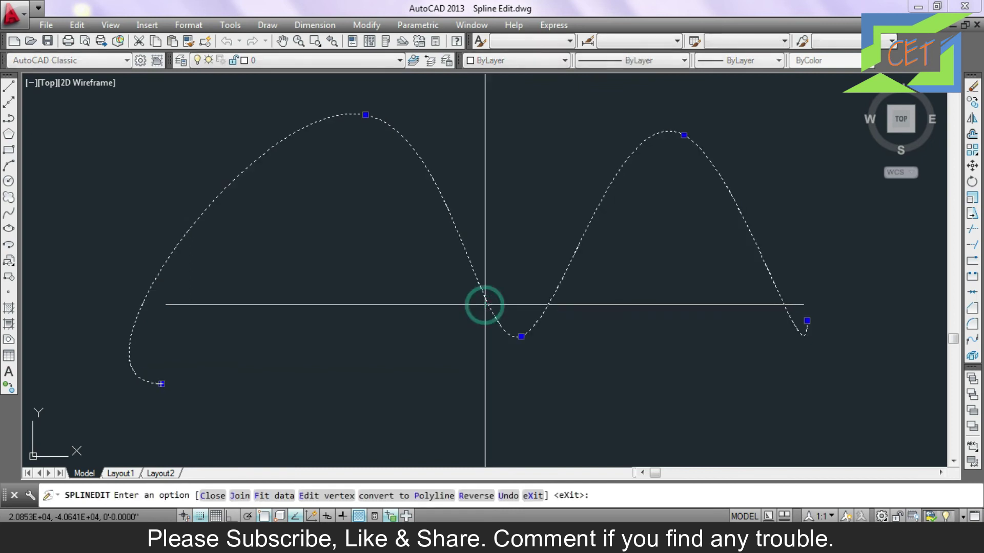
Delete the top-left control vertex, then cancel with Esc to keep the original curve
left_click(318, 495)
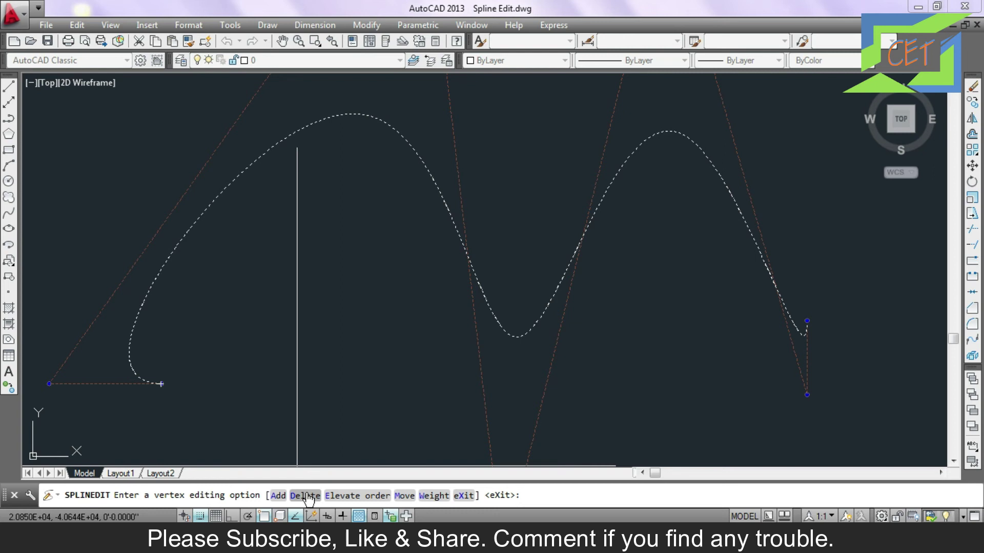
left_click(308, 495)
scroll(307, 464, "down", 5)
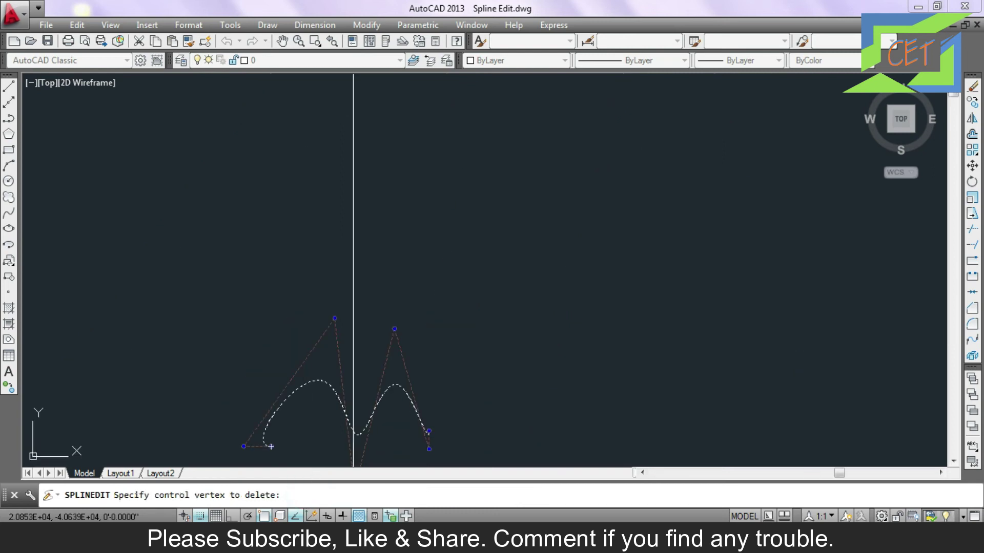
left_click(334, 318)
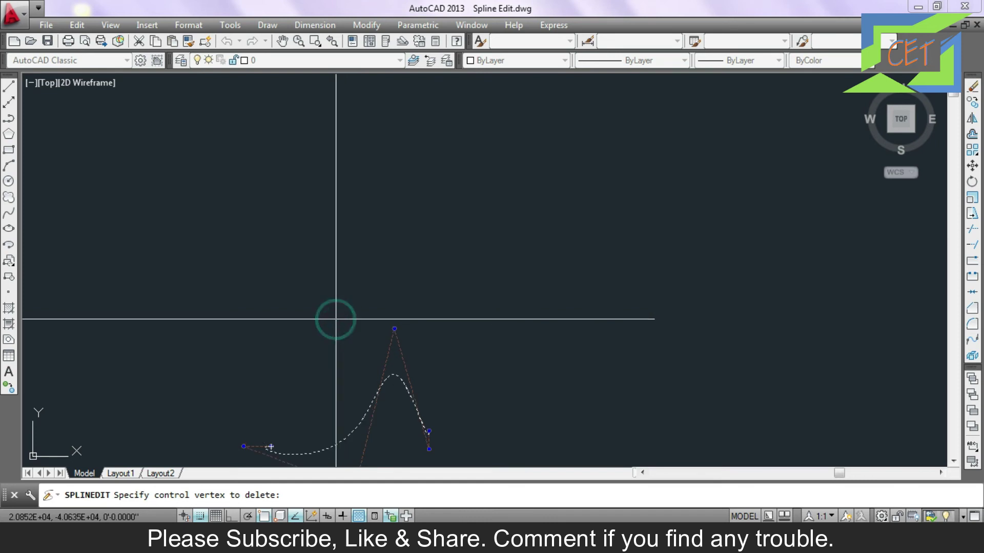
middle_click_drag(350, 381, 345, 273)
scroll(342, 280, "up", 2)
scroll(343, 280, "up", 2)
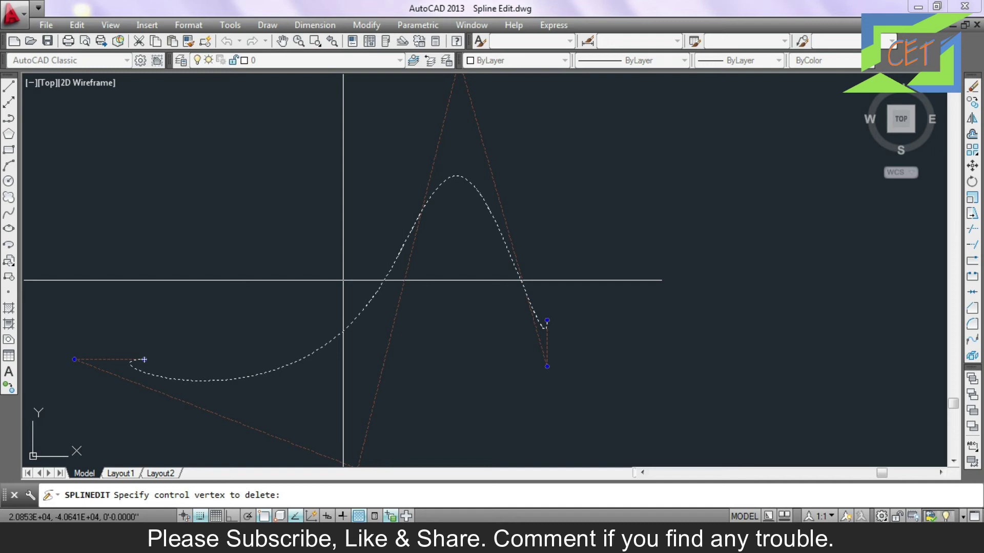
key("Escape")
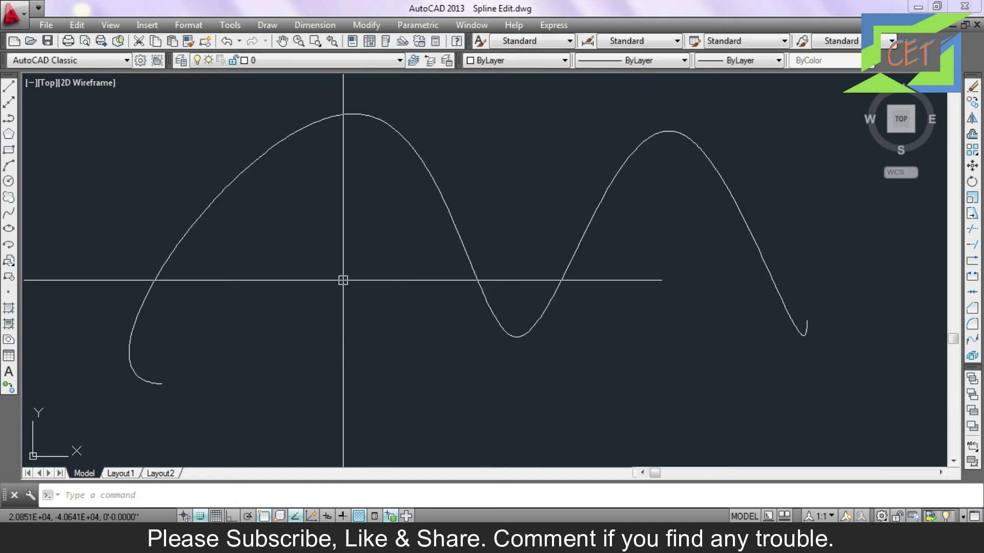
Elevate the spline's order to 10 through its vertex editing options
left_click(359, 113)
double_click(358, 113)
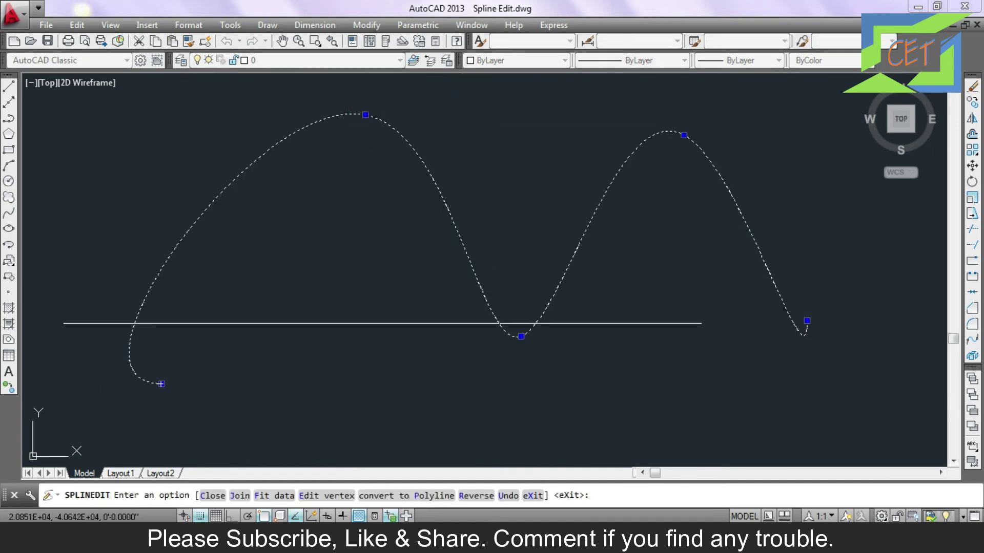
left_click(328, 496)
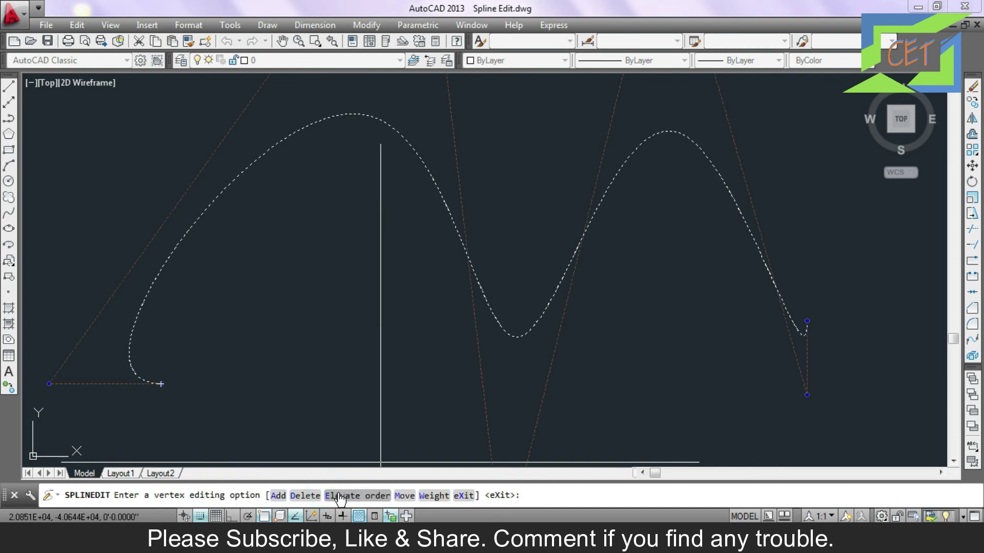
scroll(353, 436, "down", 2)
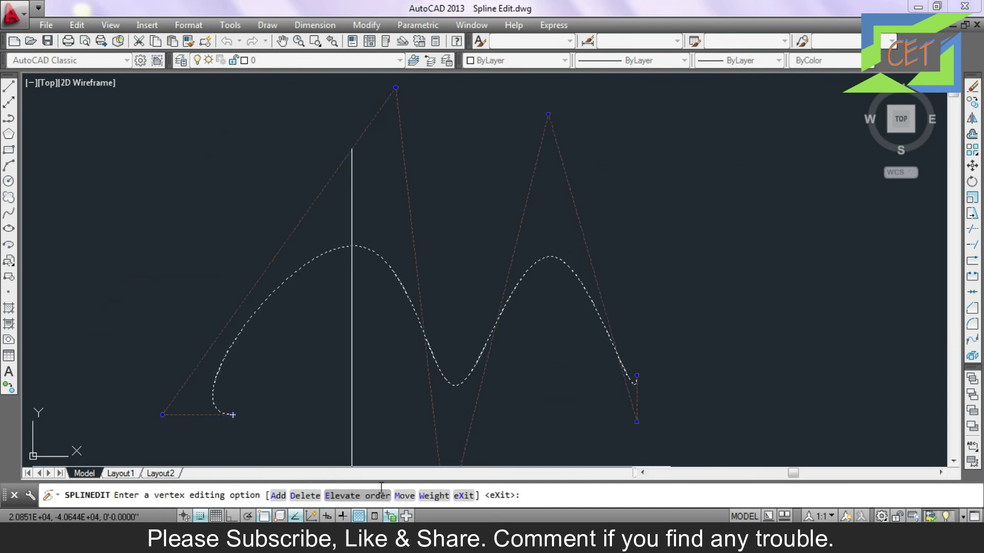
scroll(382, 353, "down", 2)
scroll(275, 331, "up", 1)
scroll(270, 329, "up", 1)
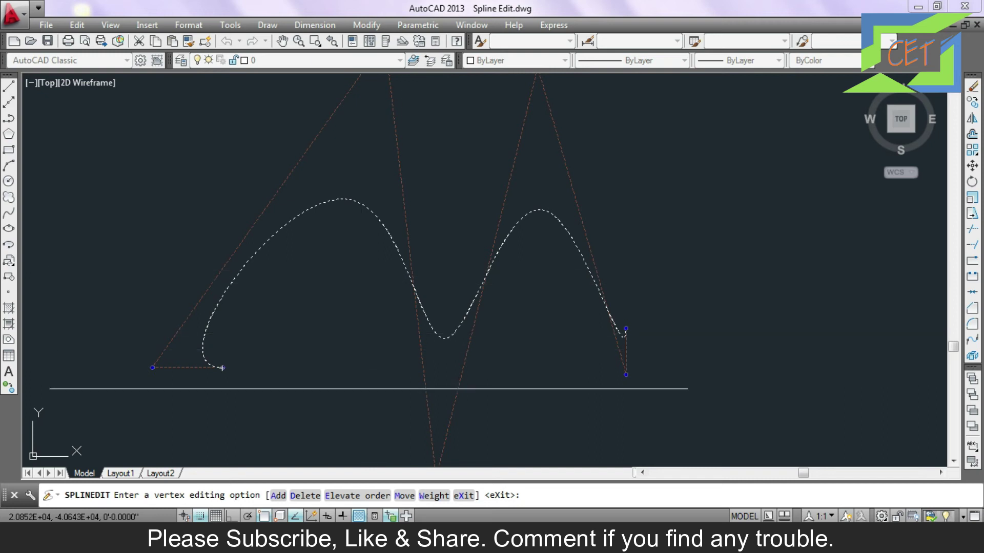
left_click(357, 496)
type("10")
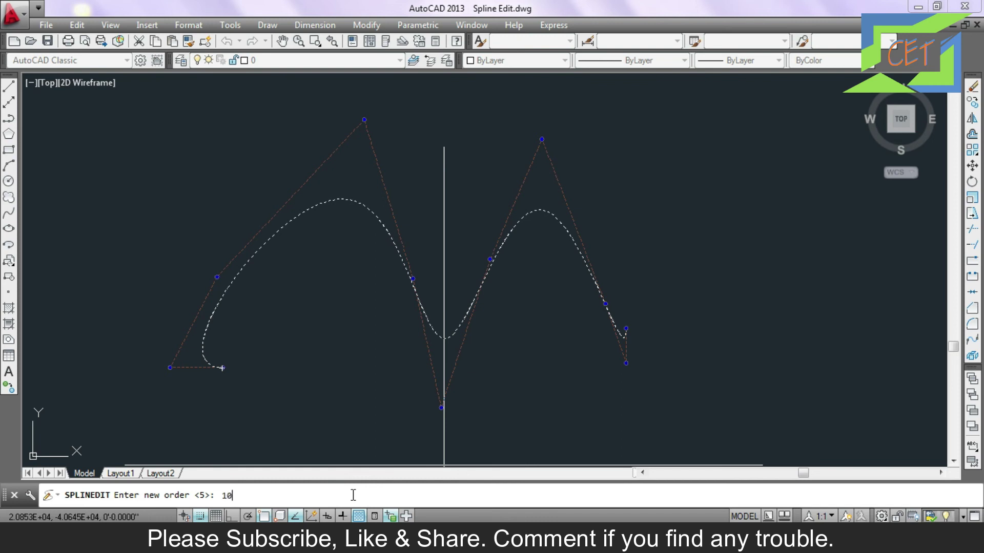
key("Return")
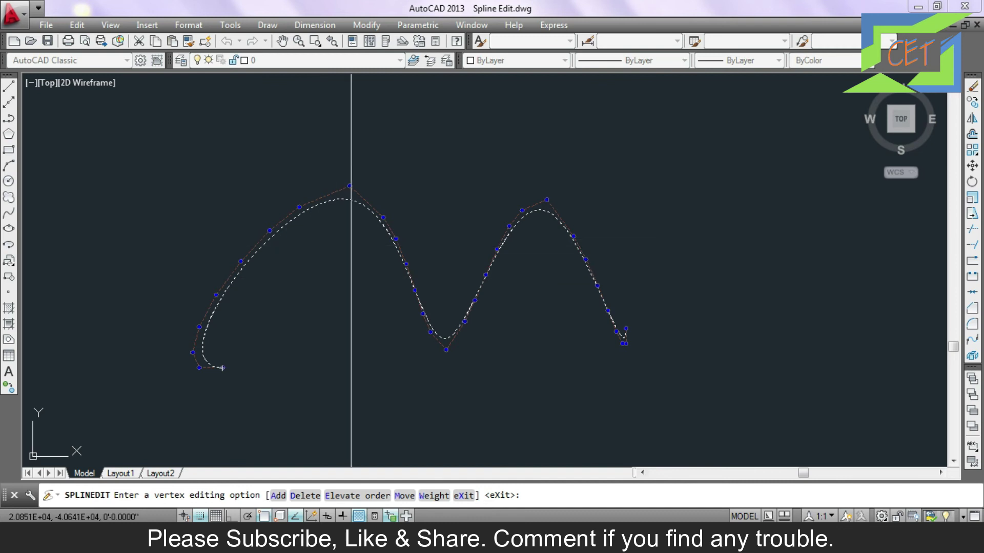
Elevate the spline's order again to 11
left_click(364, 495)
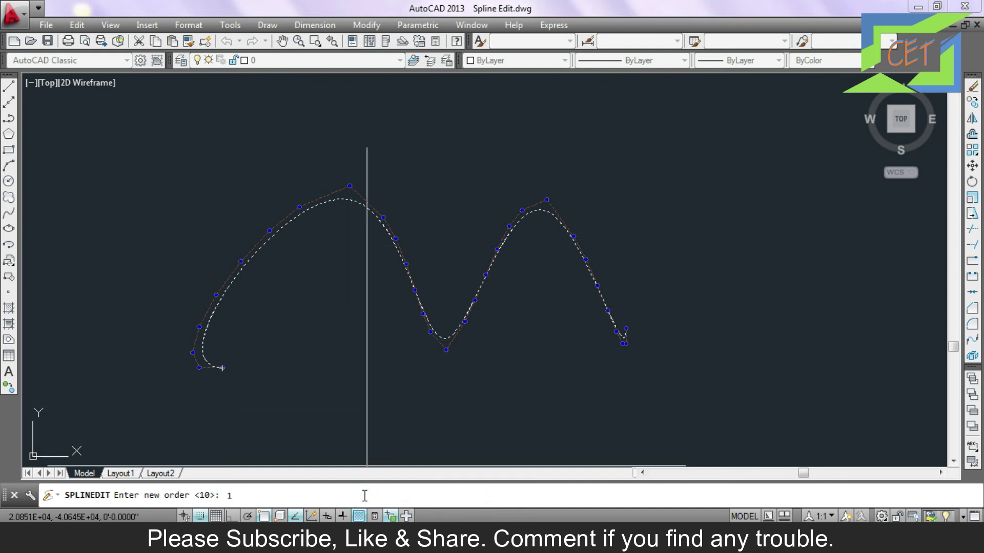
type("1")
key("Return")
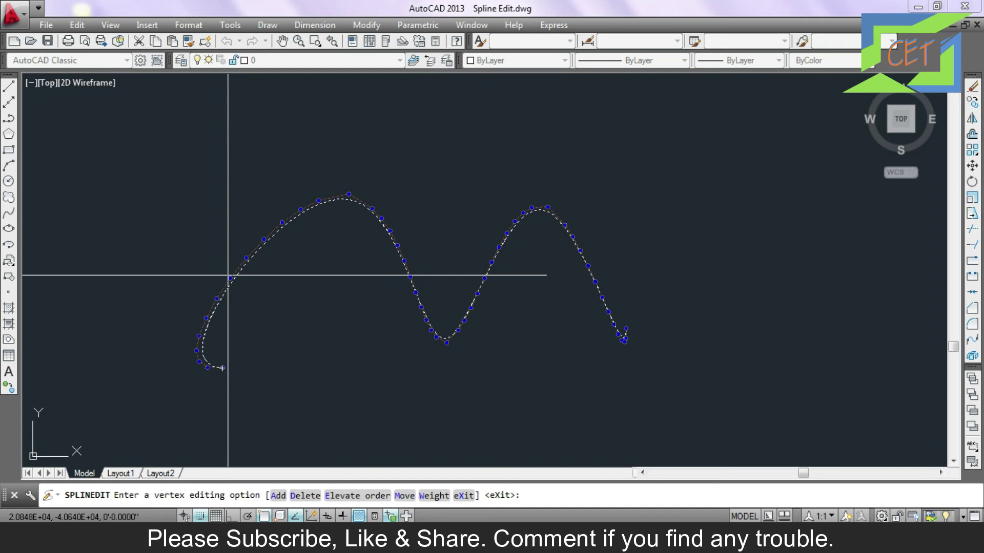
left_click(404, 496)
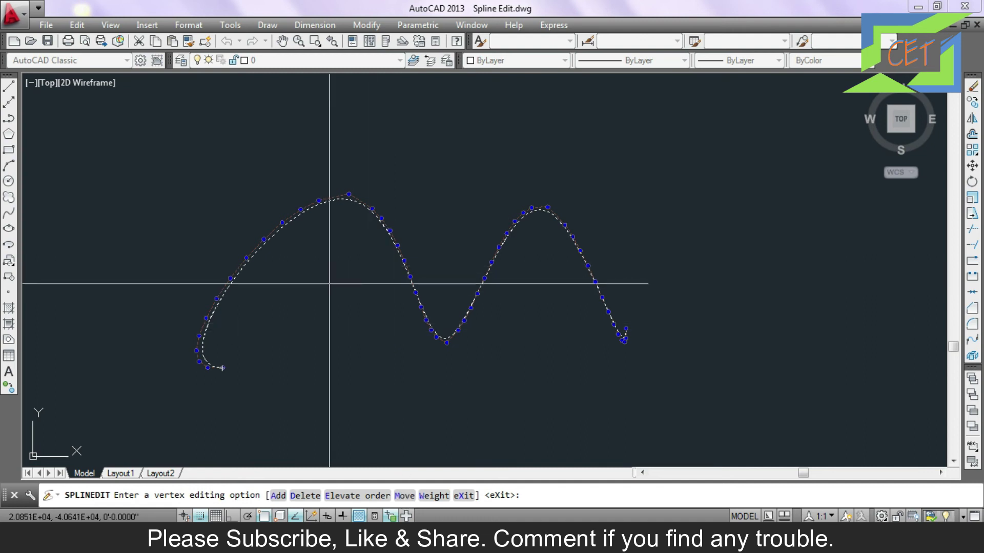
Start moving control vertices and step past the first two to the following ones
left_click(403, 496)
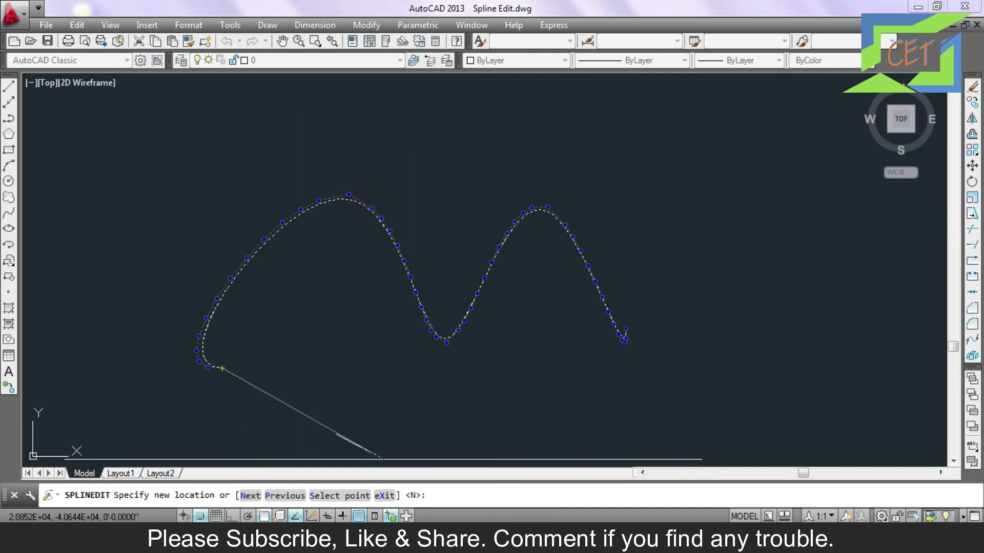
type("n")
key("Return")
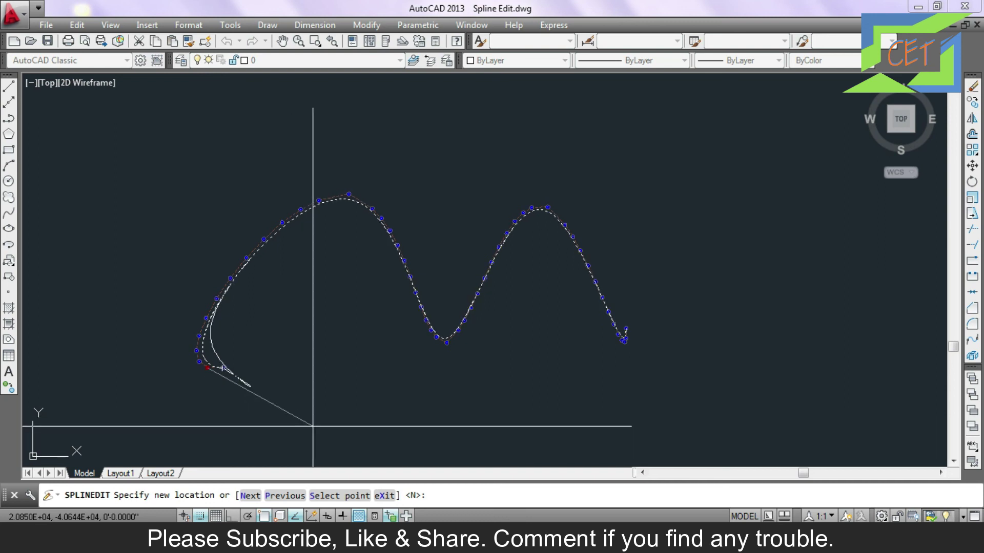
key("Return")
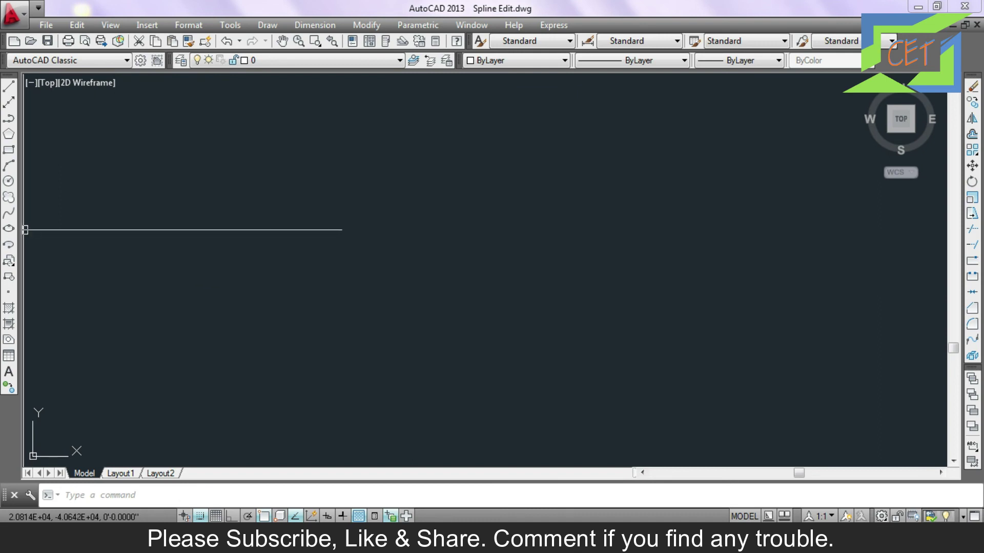
Draw a hook-shaped spline arching over the top to the lower right, then open SPLINEDIT on it
left_click(11, 213)
left_click(266, 198)
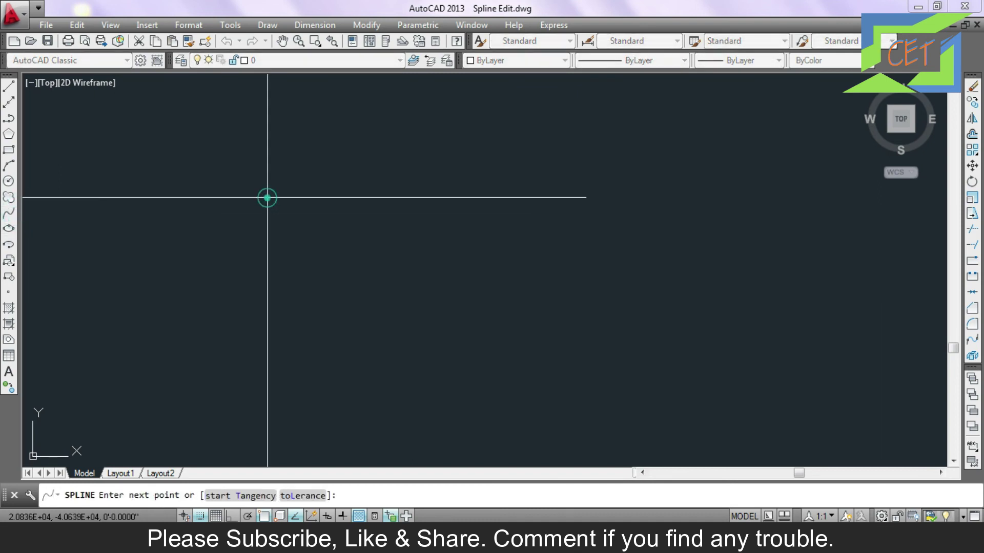
left_click(367, 148)
left_click(487, 128)
left_click(625, 264)
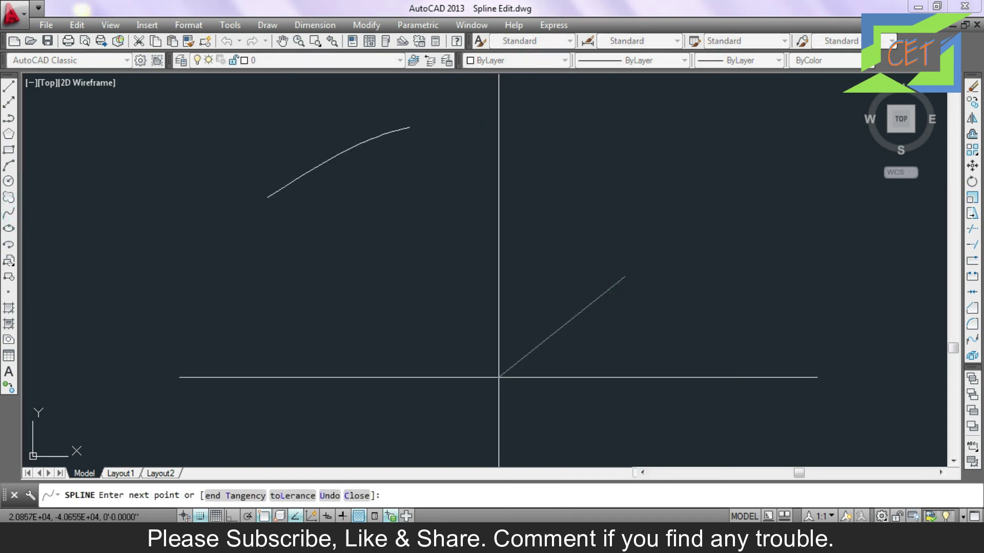
left_click(493, 382)
left_click(489, 381)
key("Return")
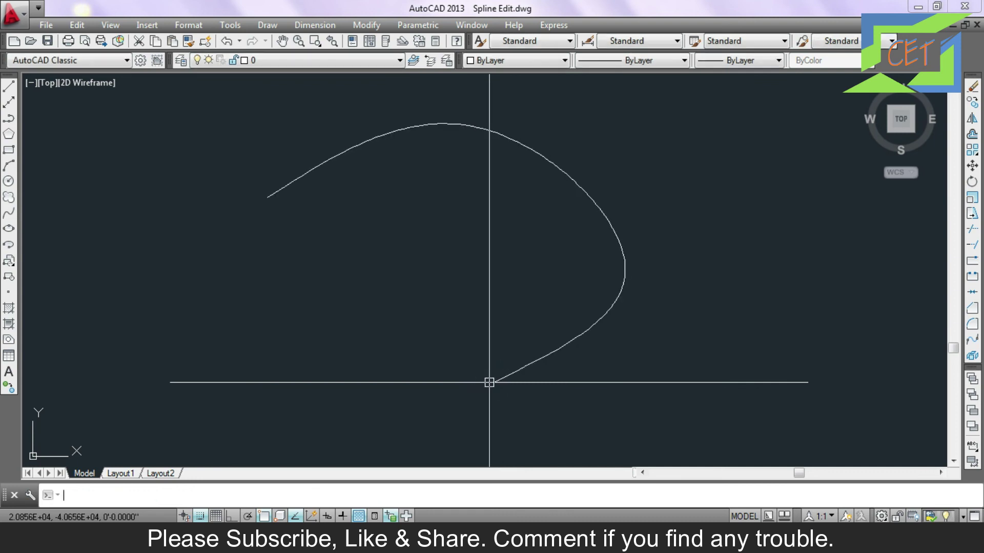
double_click(538, 150)
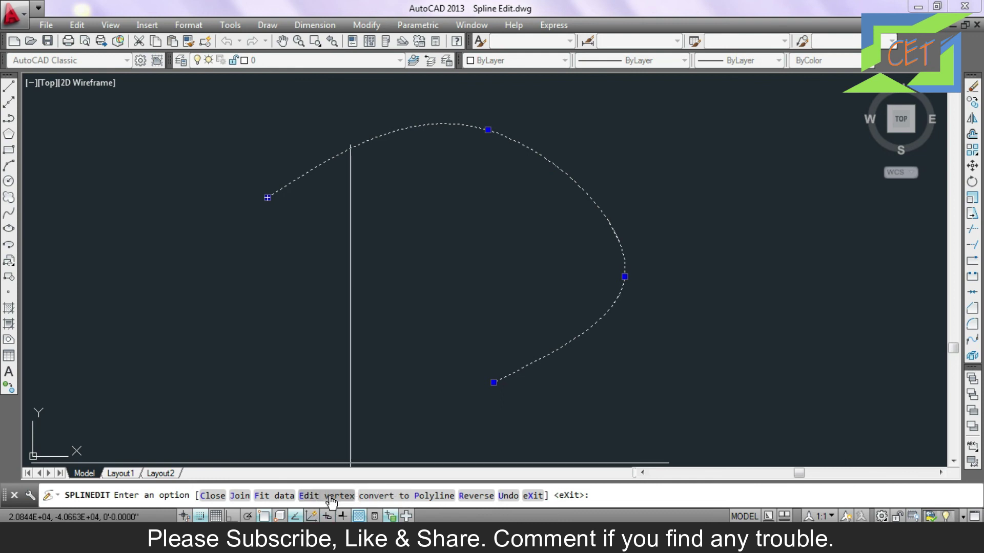
Edit control vertex weights, setting the first vertex to 2 and the next to 3
left_click(331, 502)
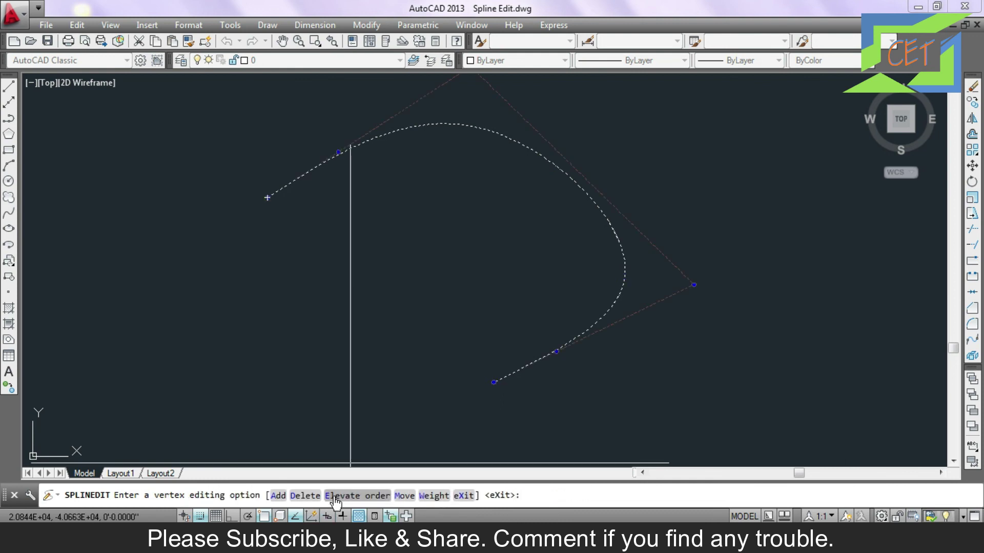
left_click(434, 495)
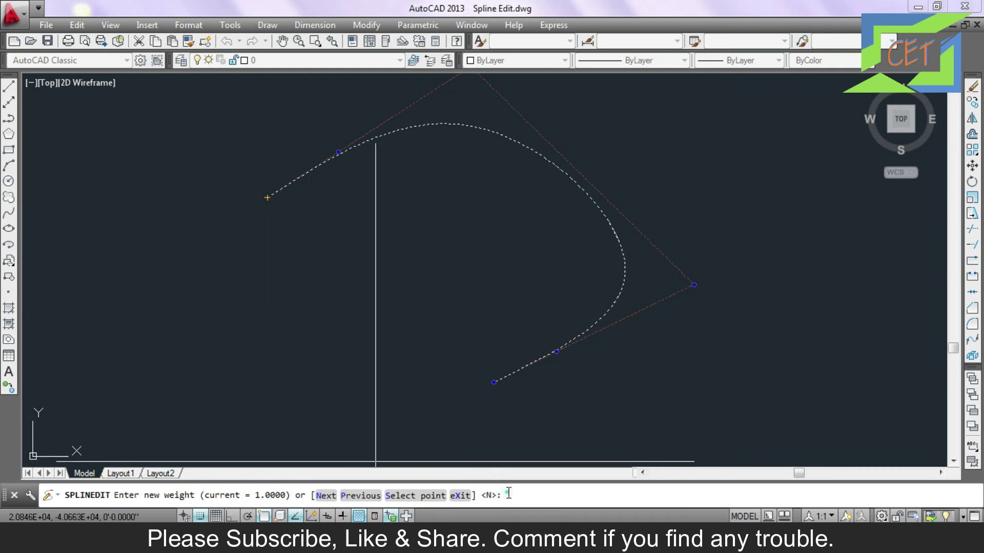
type("2")
key("Return")
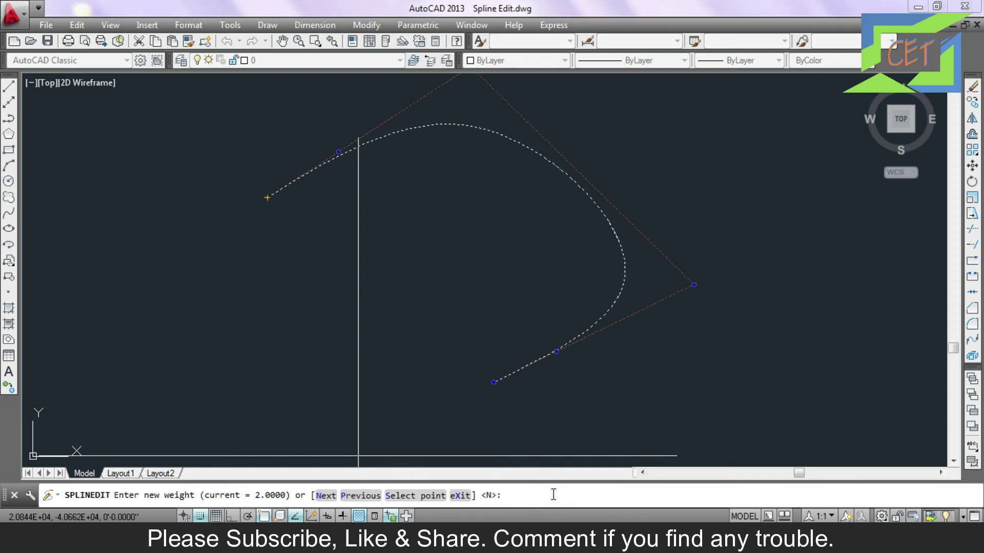
type("n")
key("Return")
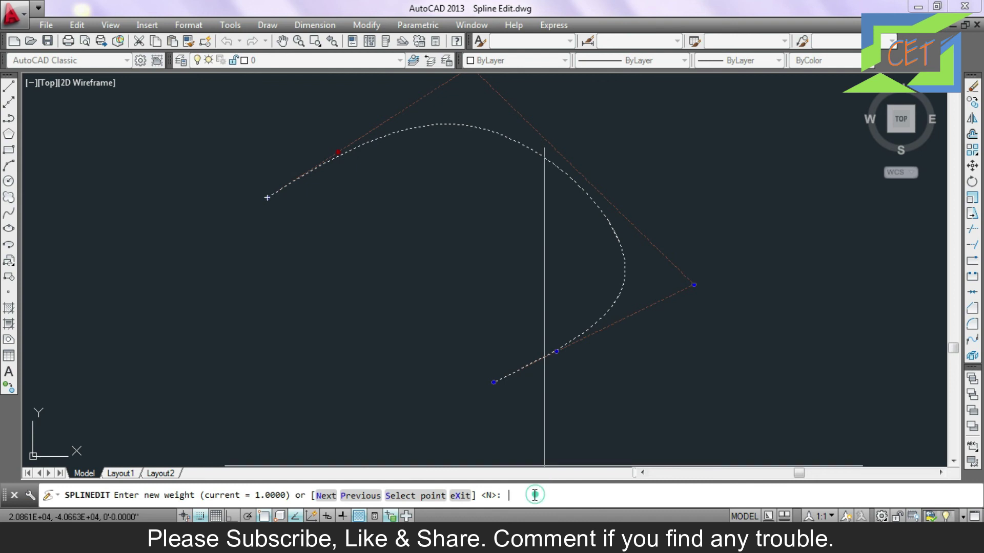
key("Return")
Raise the top control vertex's weight through 4 and 5 to 6
scroll(347, 157, "up", 4)
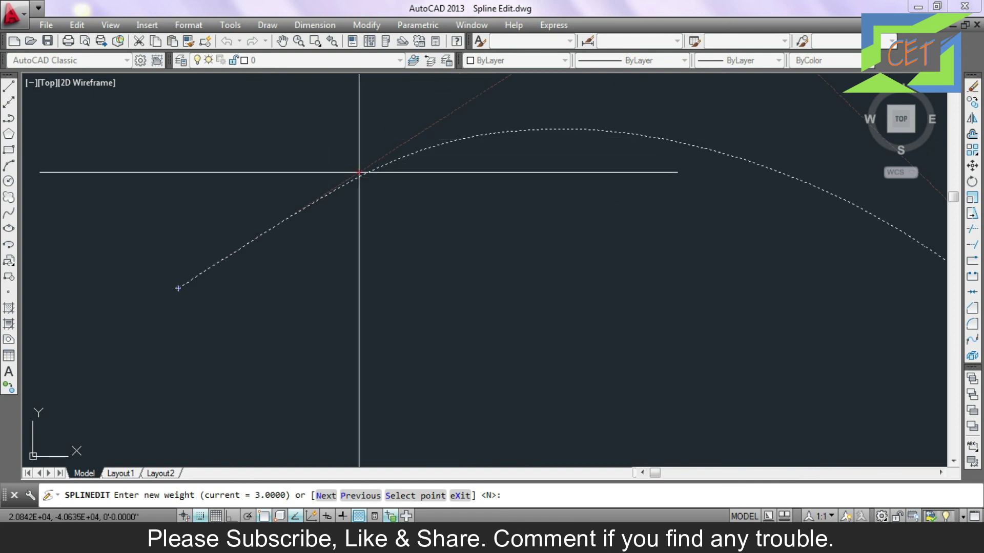
scroll(358, 173, "down", 4)
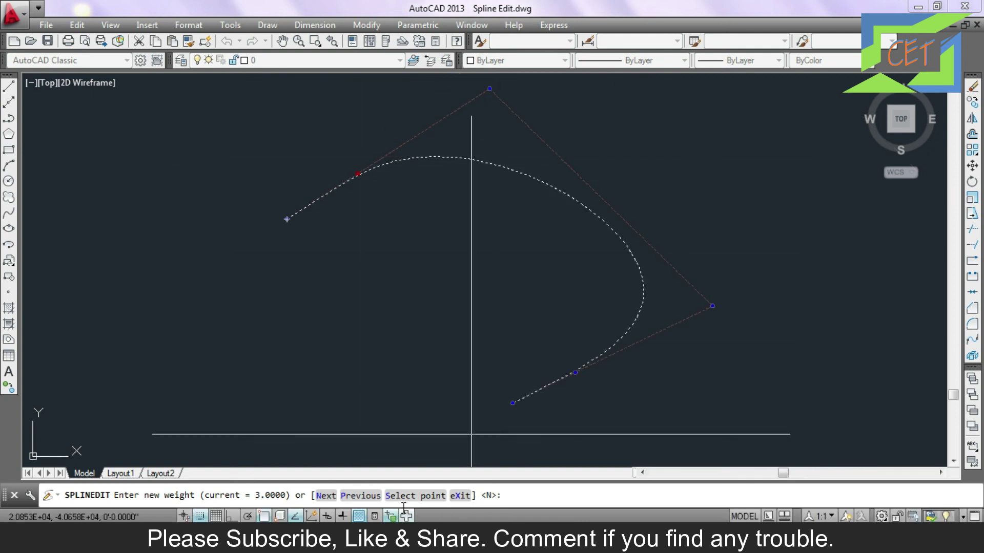
left_click(325, 496)
type("4")
key("Return")
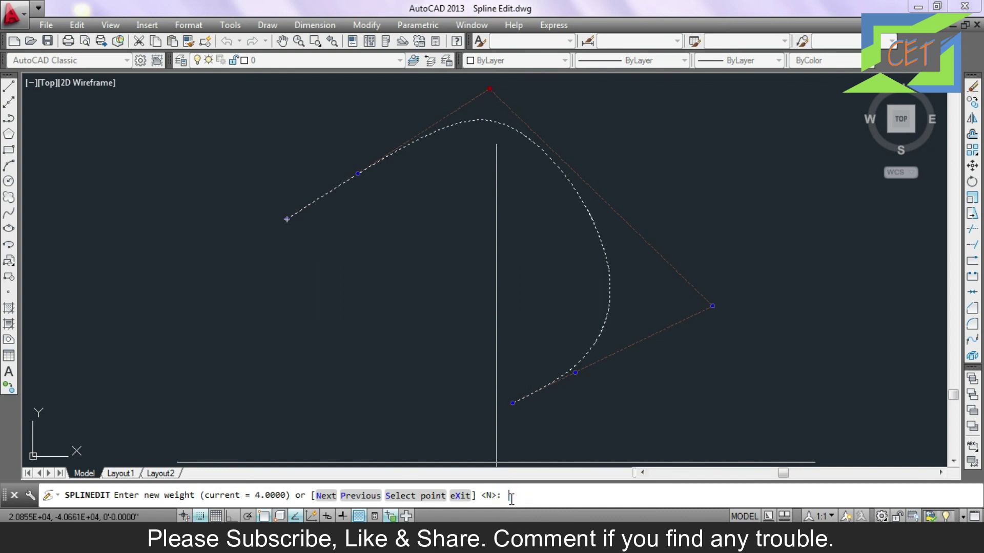
type("5")
key("Return")
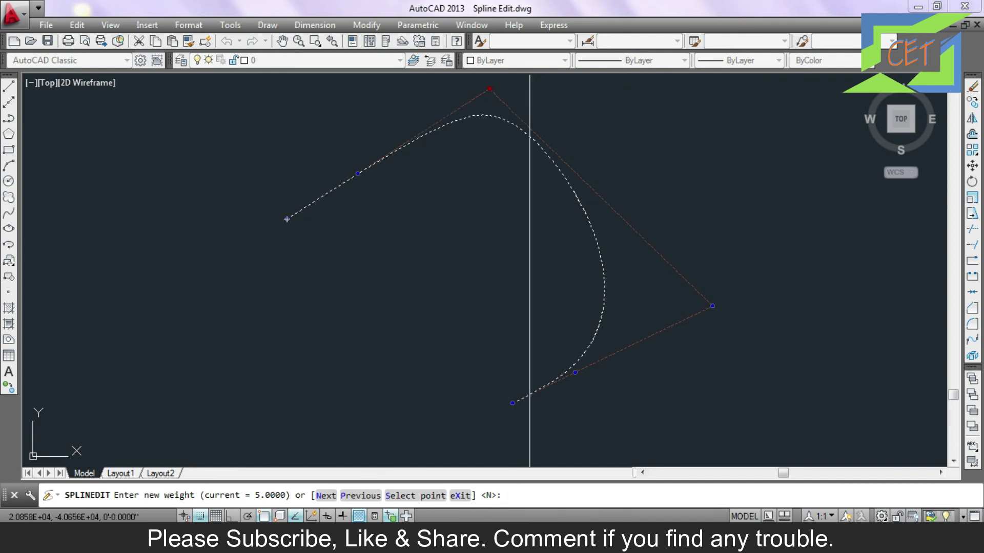
key("Return")
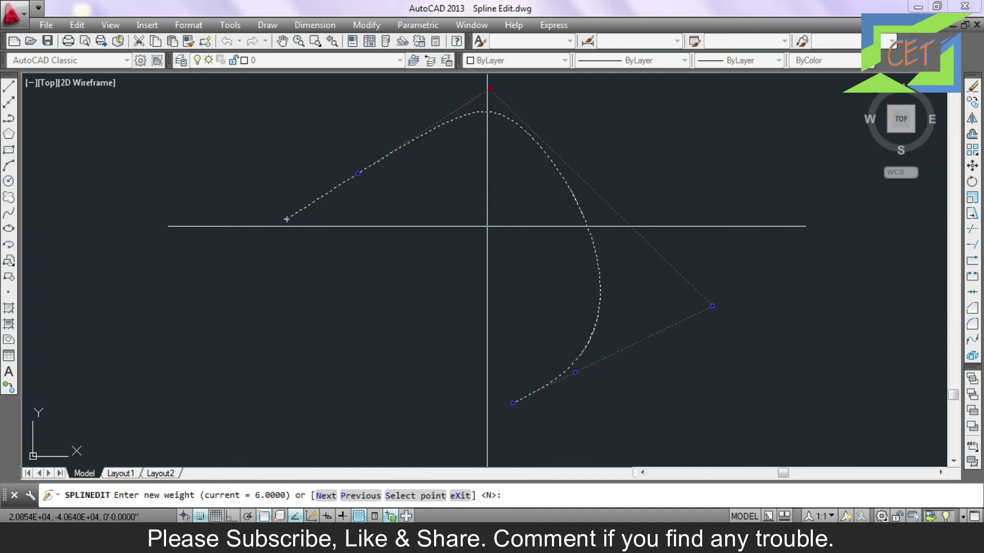
Raise the right control vertex's weight through 2 and 3 to 4, then exit SPLINEDIT
left_click(324, 496)
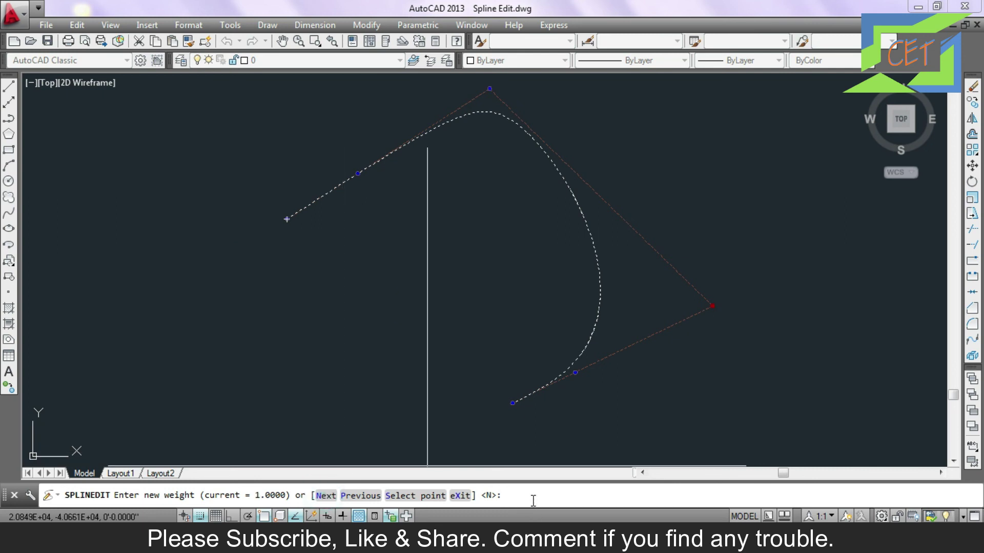
type("2")
key("Return")
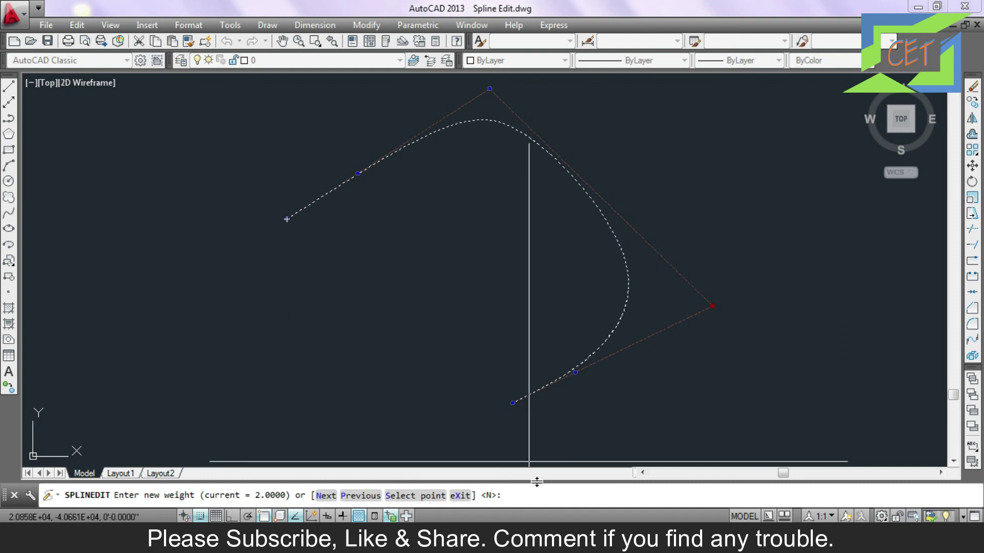
key("Return")
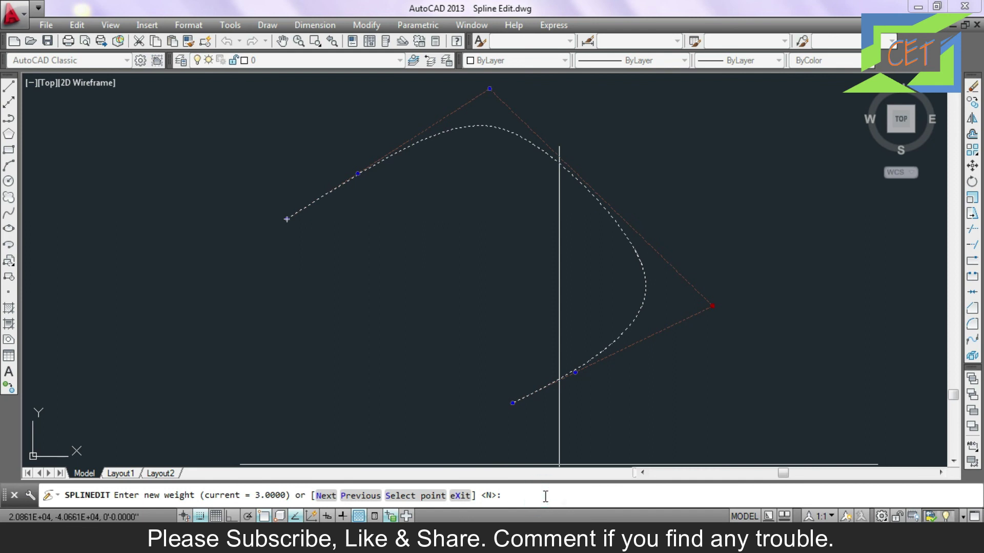
type("4")
key("Return")
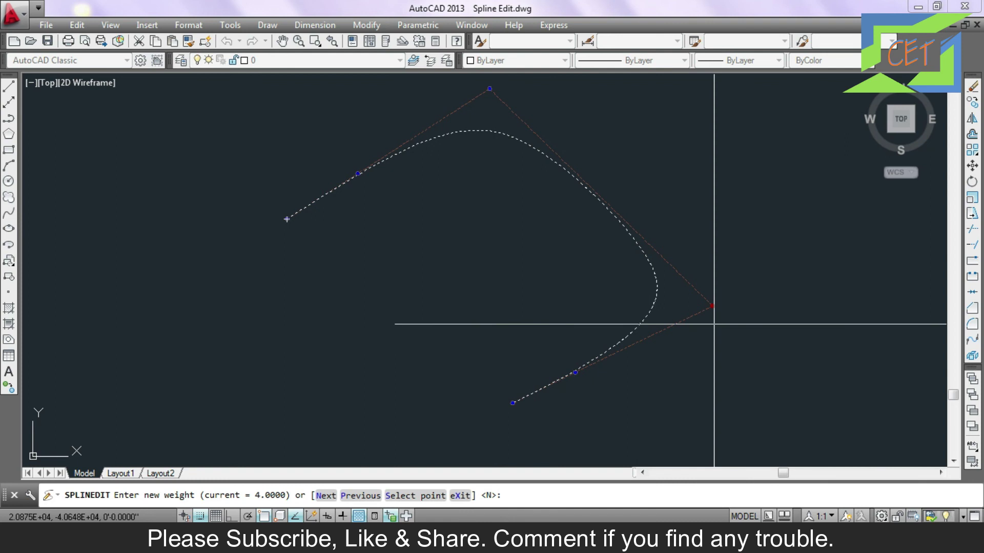
key("Escape")
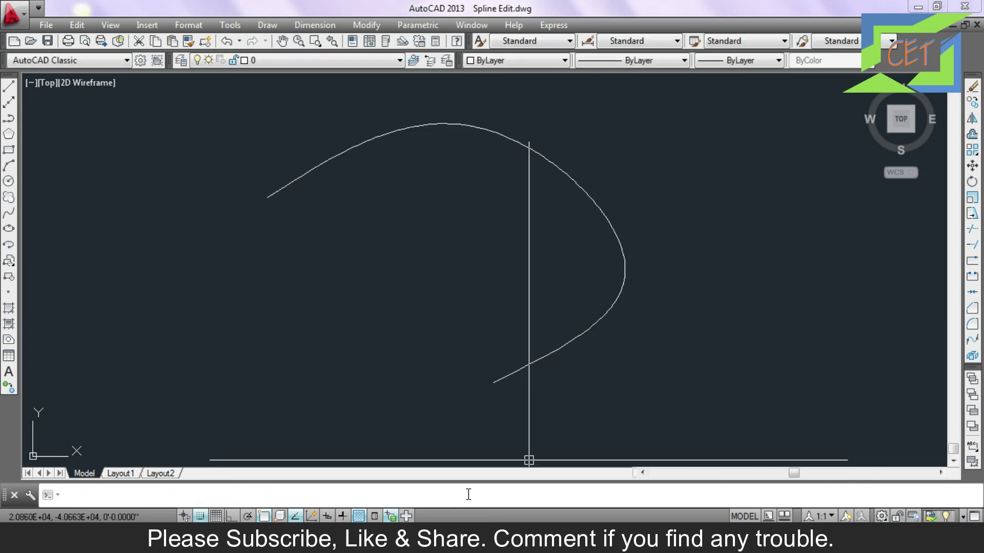